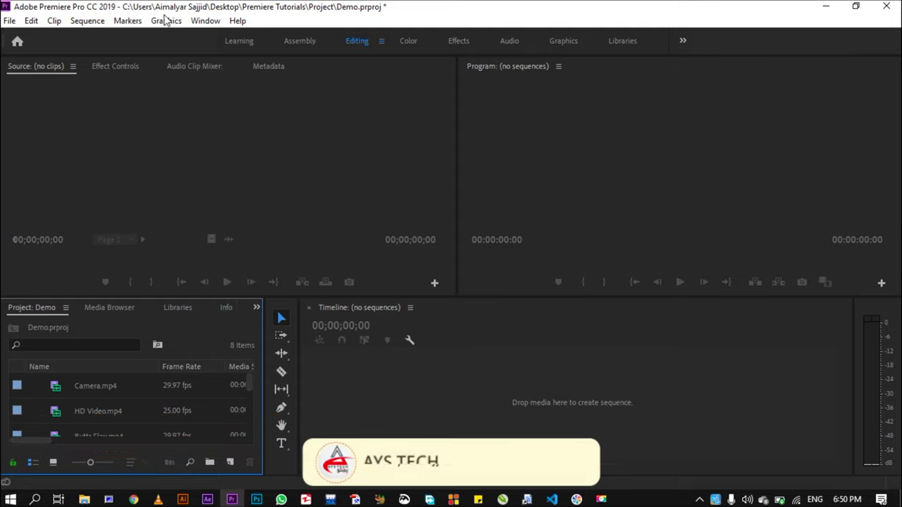
Start a new sequence from the File menu, showing the HDV 1080p25 preset.
{"action": "left_click", "coordinate": [9, 21]}
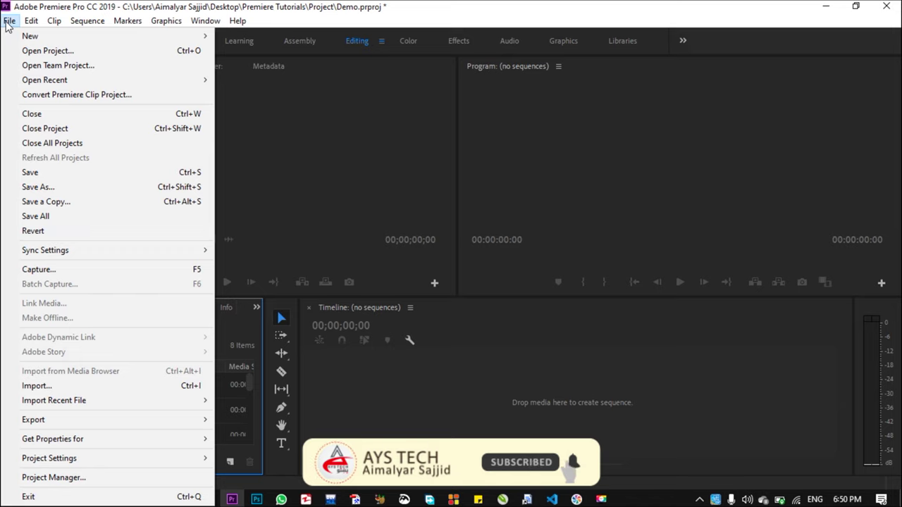
{"action": "mouse_move", "coordinate": [42, 36]}
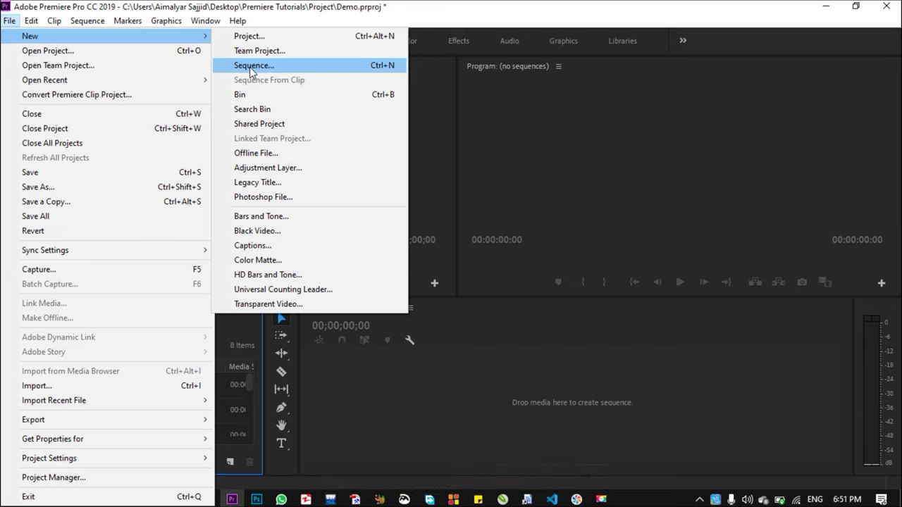
{"action": "left_click", "coordinate": [376, 71]}
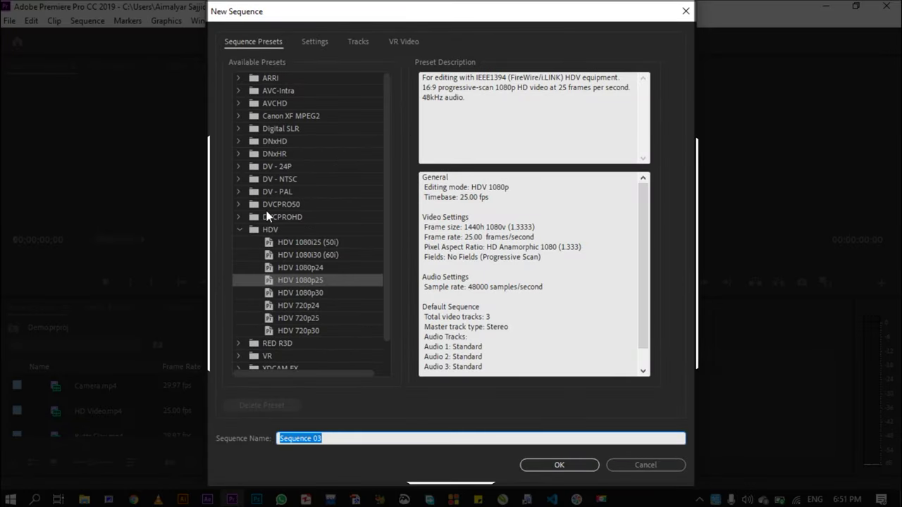
Create the HDV 1080p25 sequence with the name 'Video'.
{"action": "left_click", "coordinate": [241, 231]}
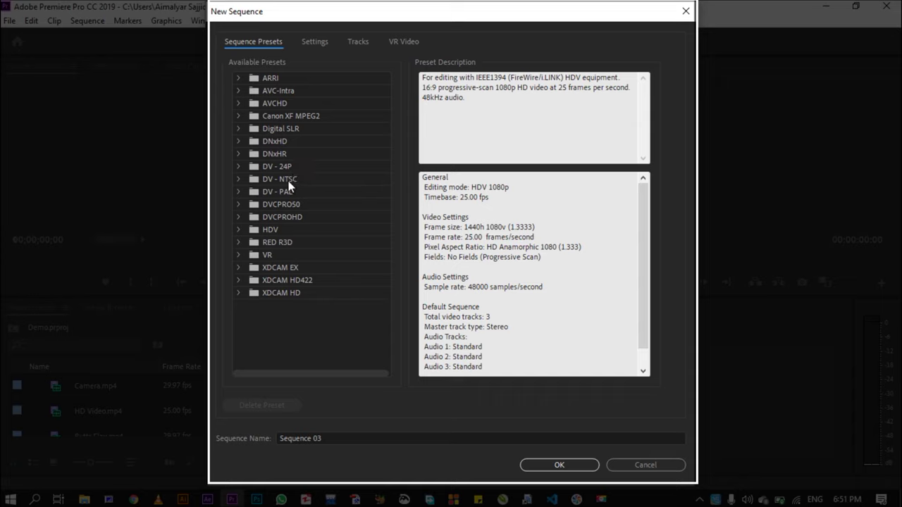
{"action": "left_click", "coordinate": [239, 229]}
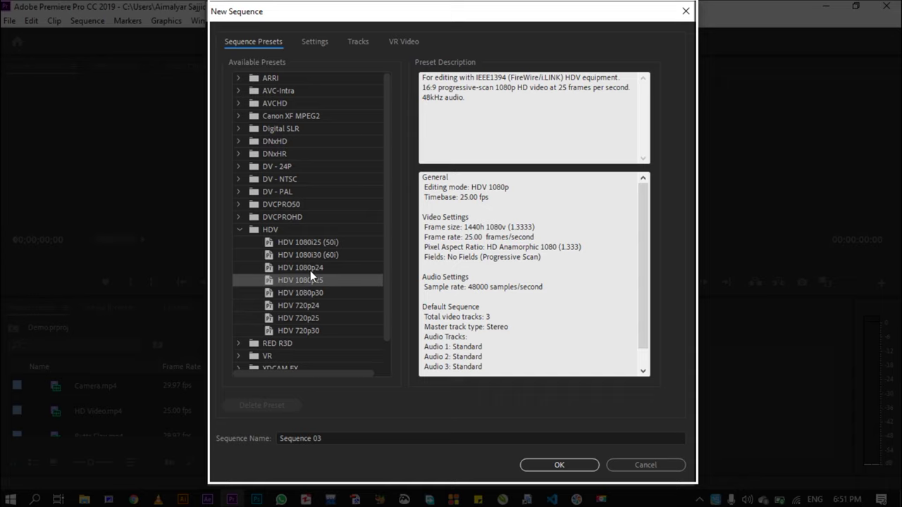
{"action": "left_click", "coordinate": [334, 435]}
{"action": "left_click_drag", "start_coordinate": [356, 435], "coordinate": [253, 439]}
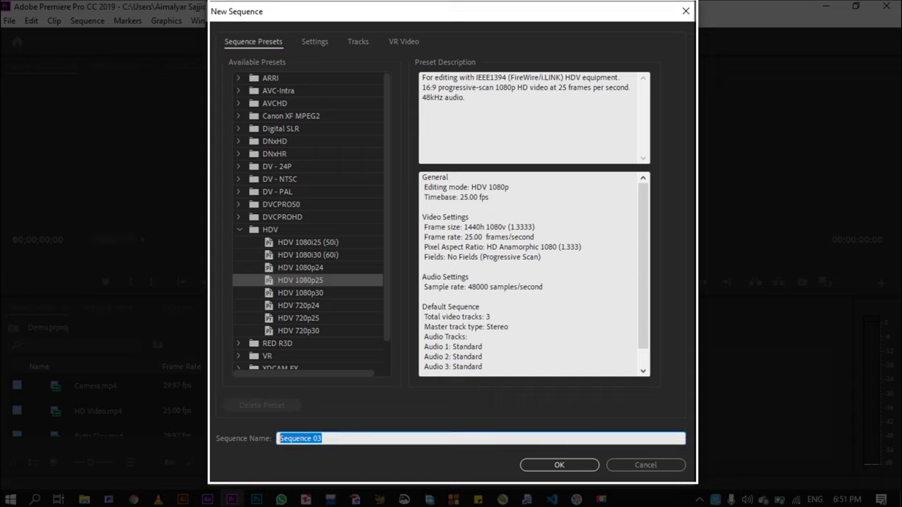
{"action": "type", "text": "Video"}
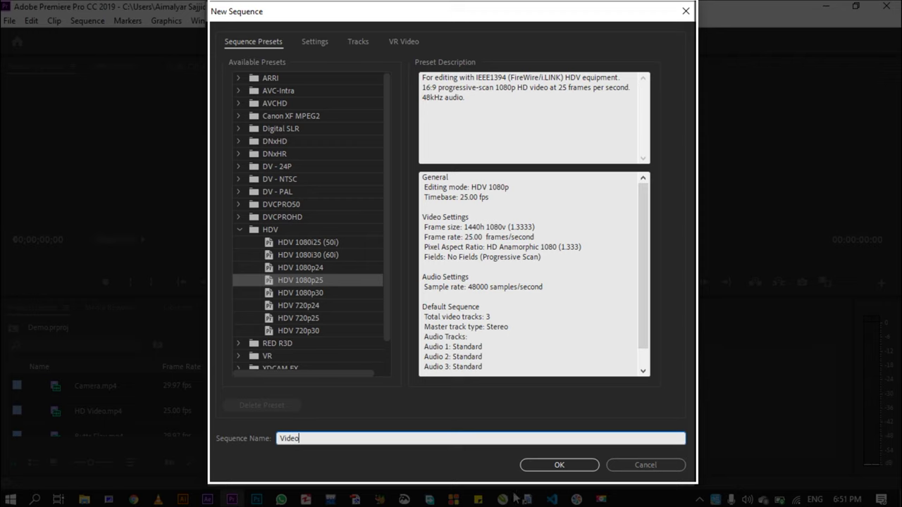
{"action": "left_click", "coordinate": [556, 466]}
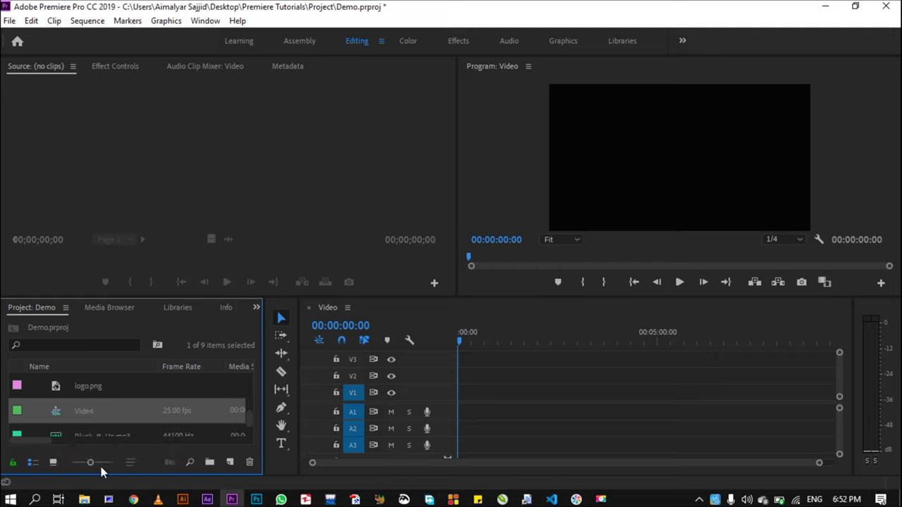
Shrink the Project panel item size and close the Video sequence in the Timeline.
{"action": "left_click_drag", "start_coordinate": [91, 462], "coordinate": [80, 462]}
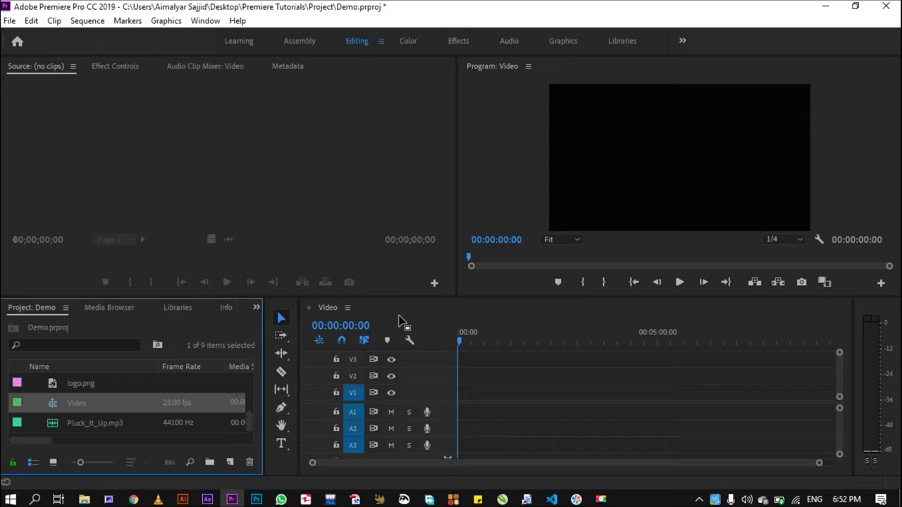
{"action": "left_click", "coordinate": [308, 308]}
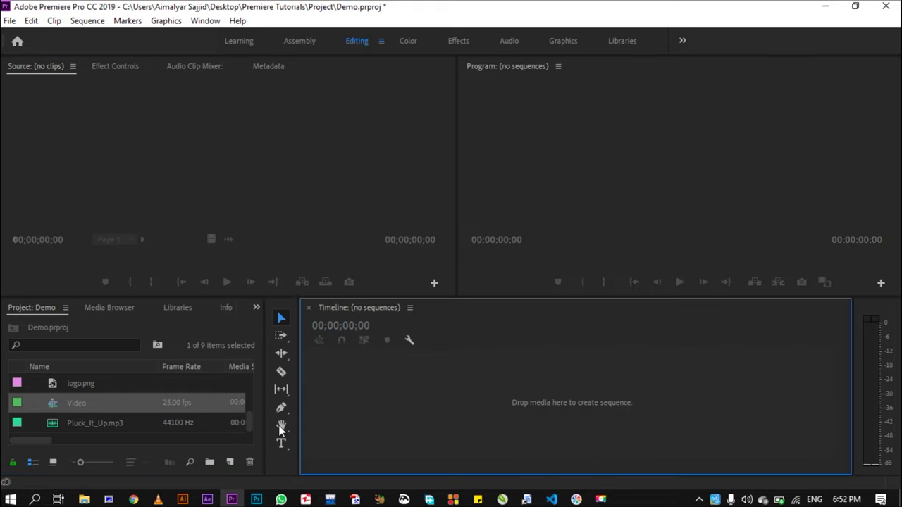
Drop HD Video.mp4 into the empty Timeline to create the HD Video sequence.
{"action": "left_click_drag", "start_coordinate": [249, 423], "coordinate": [251, 383]}
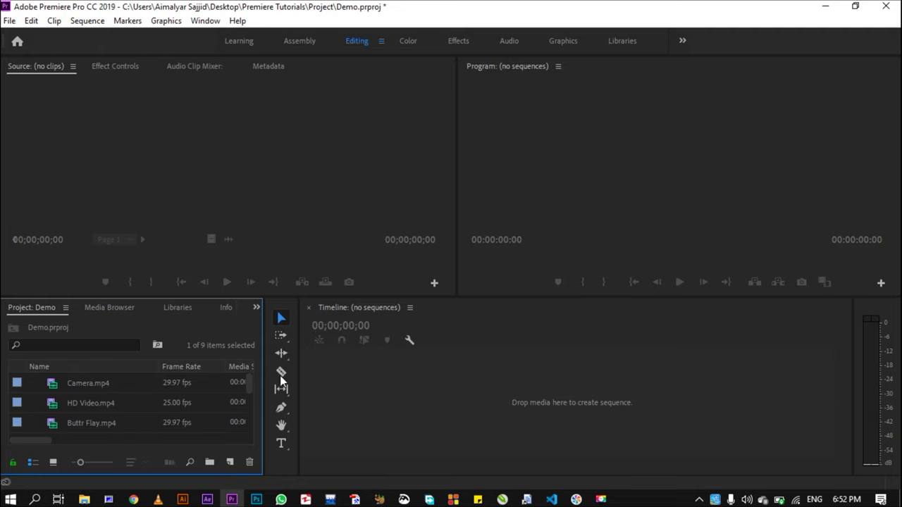
{"action": "left_click", "coordinate": [10, 20]}
{"action": "left_click", "coordinate": [10, 20]}
{"action": "left_click", "coordinate": [31, 21]}
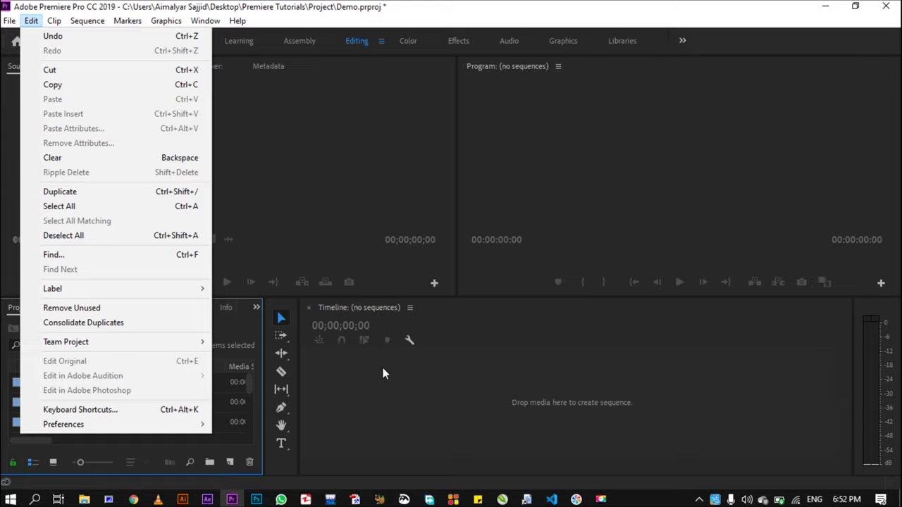
{"action": "left_click", "coordinate": [383, 374]}
{"action": "left_click_drag", "start_coordinate": [132, 405], "coordinate": [476, 400]}
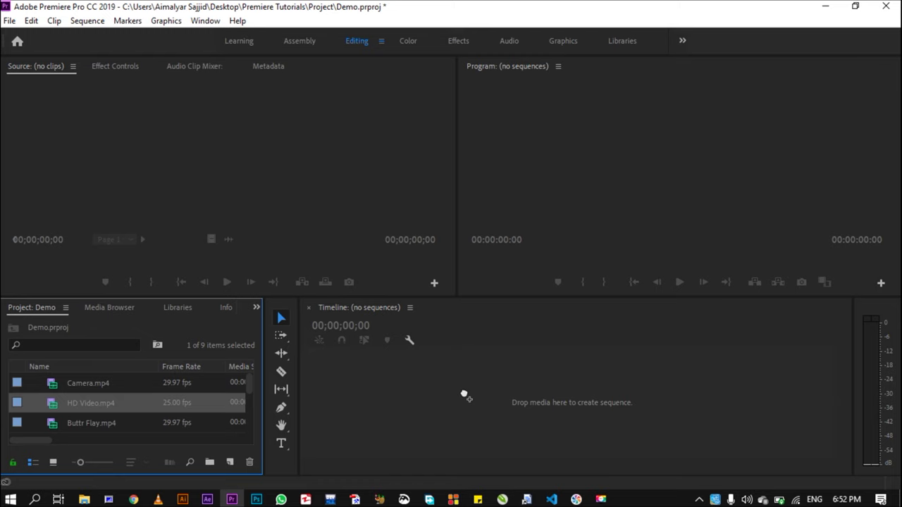
{"action": "left_click_drag", "start_coordinate": [475, 399], "coordinate": [465, 397]}
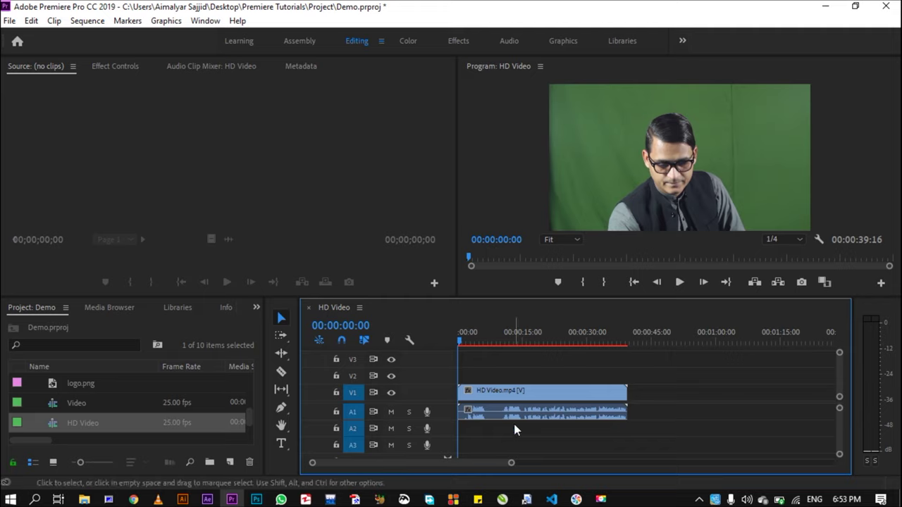
Delete the clip's video and audio so the HD Video sequence is empty, then enlarge the panels.
{"action": "left_click_drag", "start_coordinate": [505, 377], "coordinate": [520, 425]}
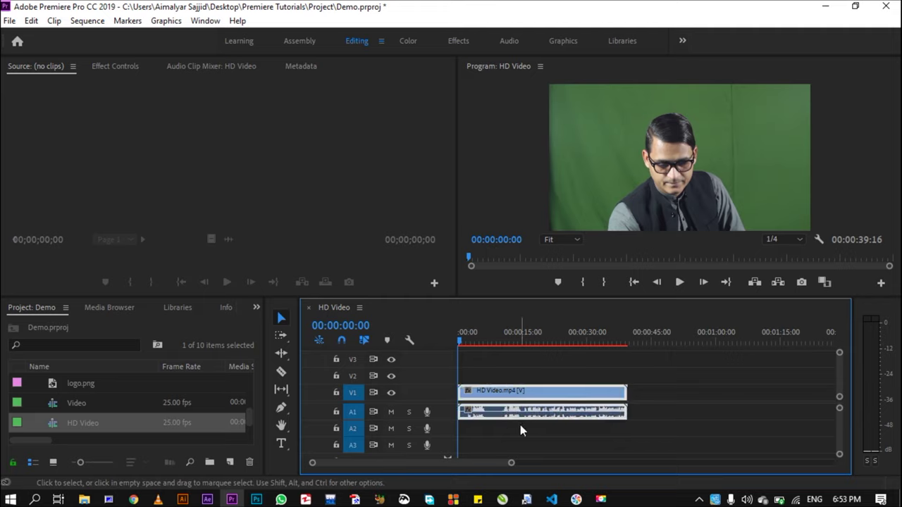
{"action": "key", "text": "Delete"}
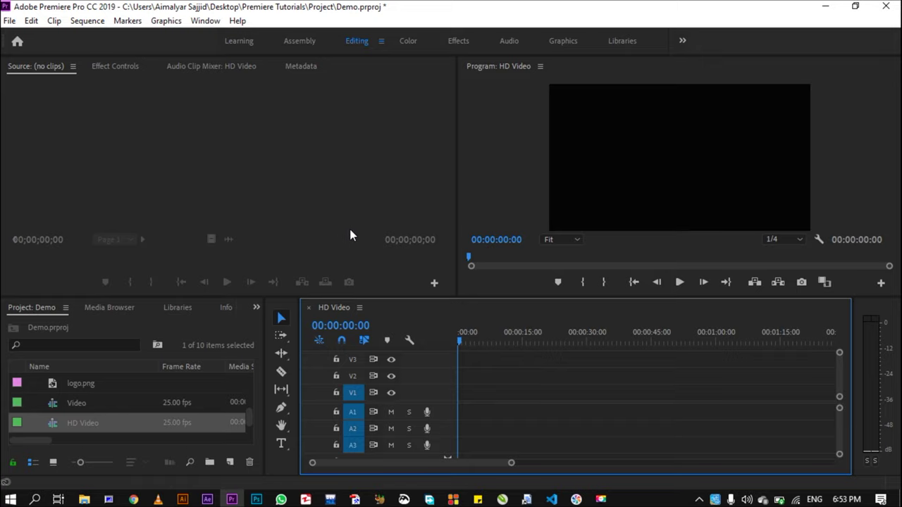
{"action": "left_click_drag", "start_coordinate": [428, 298], "coordinate": [428, 267]}
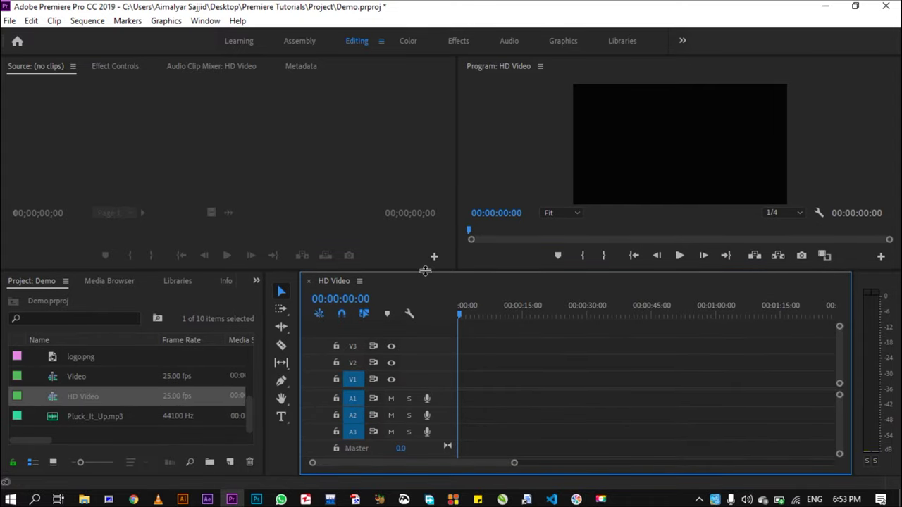
Load HD Video.mp4 into the Source Monitor and enlarge its preview.
{"action": "left_click_drag", "start_coordinate": [247, 404], "coordinate": [256, 356]}
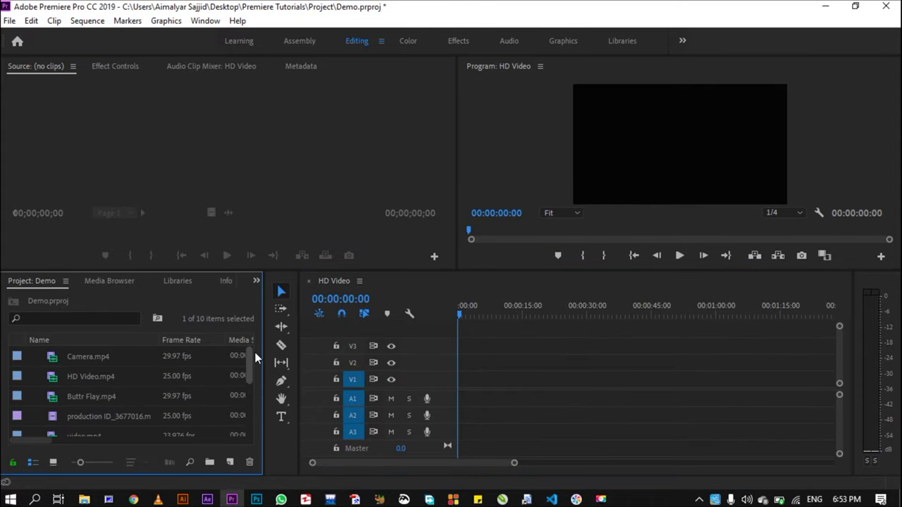
{"action": "double_click", "coordinate": [51, 380]}
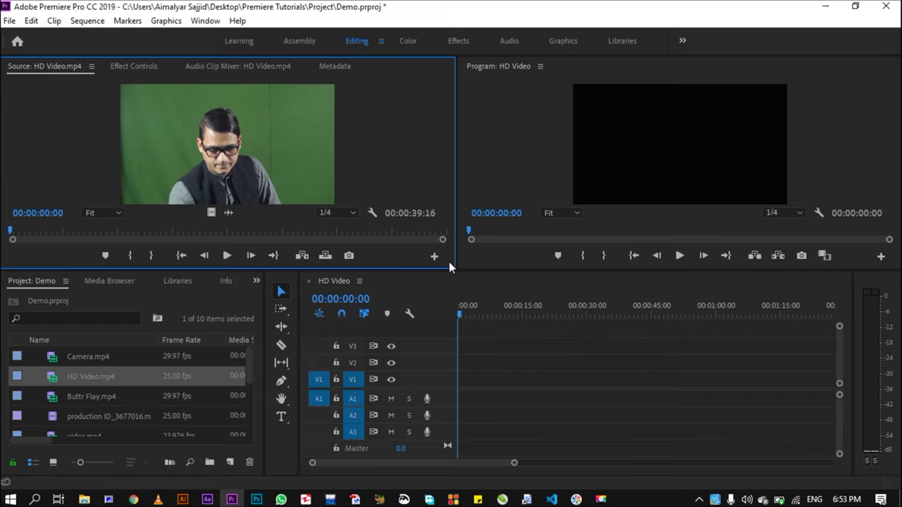
{"action": "left_click_drag", "start_coordinate": [438, 270], "coordinate": [437, 305]}
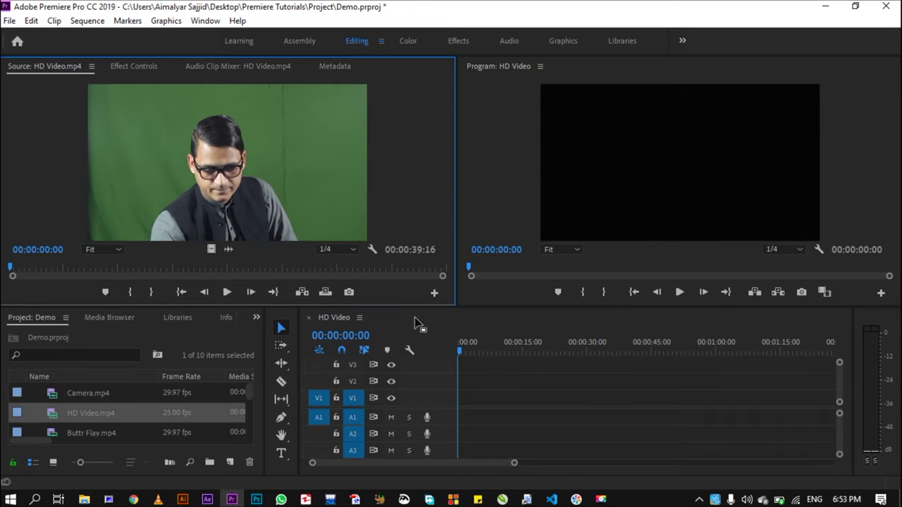
Try 100% and 50% source zoom, then settle on Fit.
{"action": "left_click", "coordinate": [118, 249]}
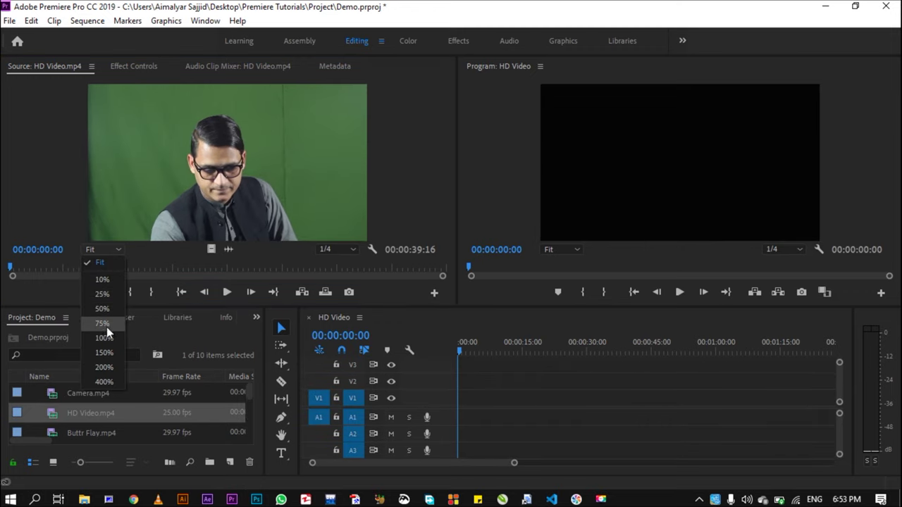
{"action": "left_click", "coordinate": [104, 338]}
{"action": "left_click", "coordinate": [116, 249]}
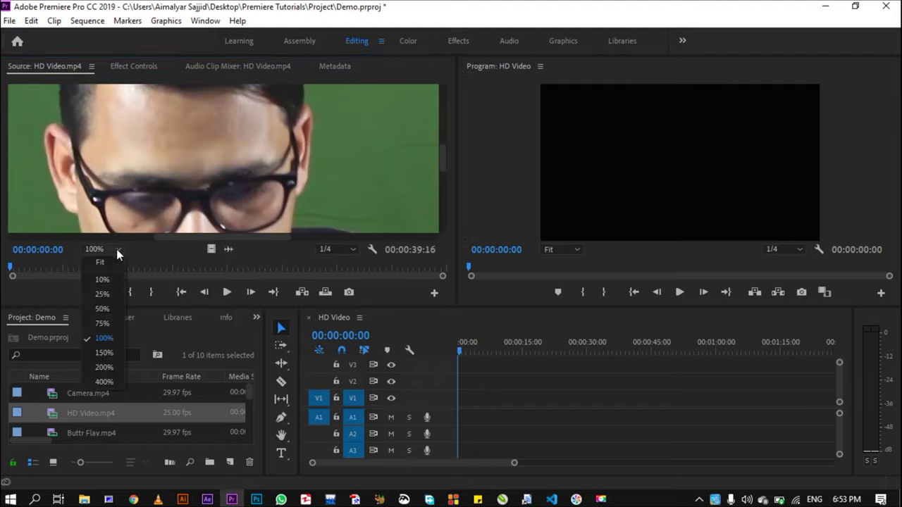
{"action": "left_click", "coordinate": [108, 309]}
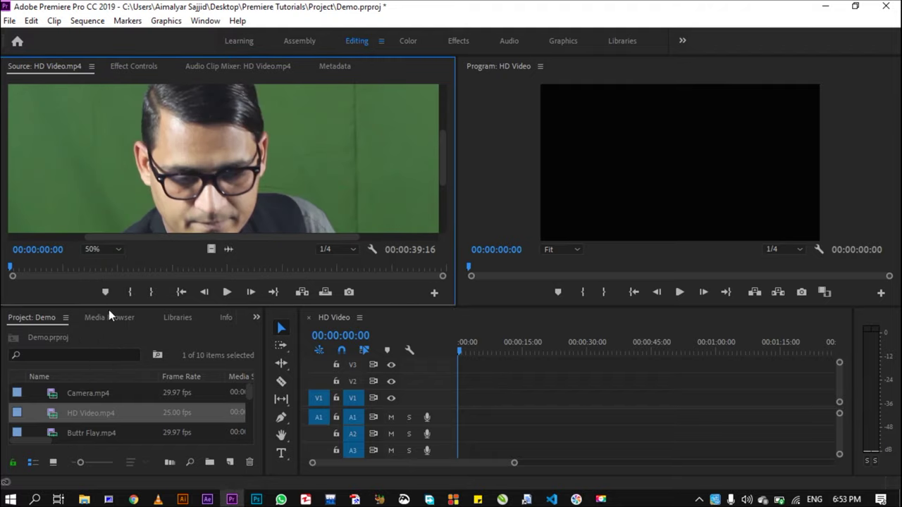
{"action": "left_click", "coordinate": [118, 248]}
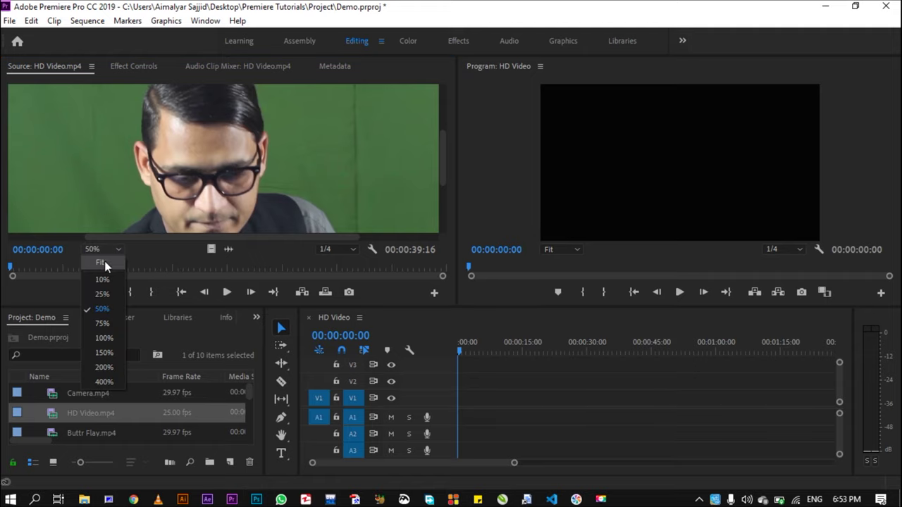
{"action": "left_click", "coordinate": [102, 262]}
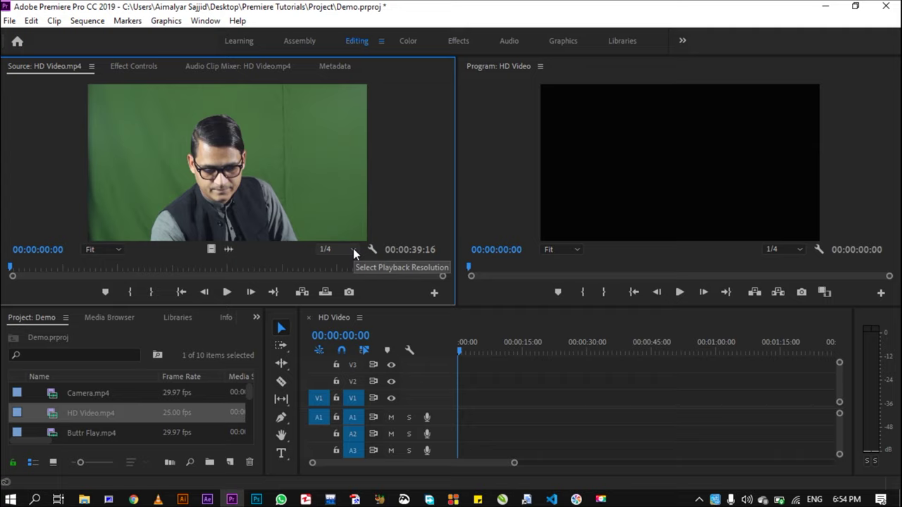
Set the Source Monitor playback resolution to Full.
{"action": "left_click", "coordinate": [352, 248]}
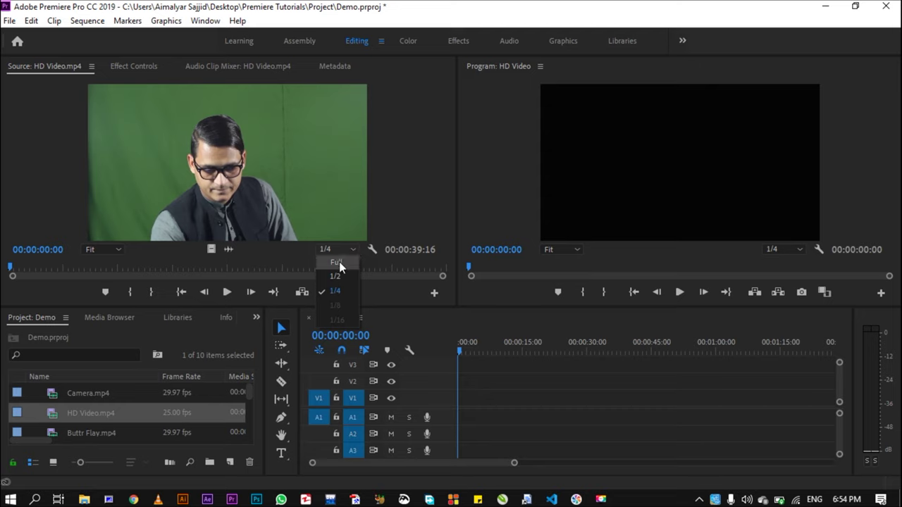
{"action": "left_click", "coordinate": [339, 262]}
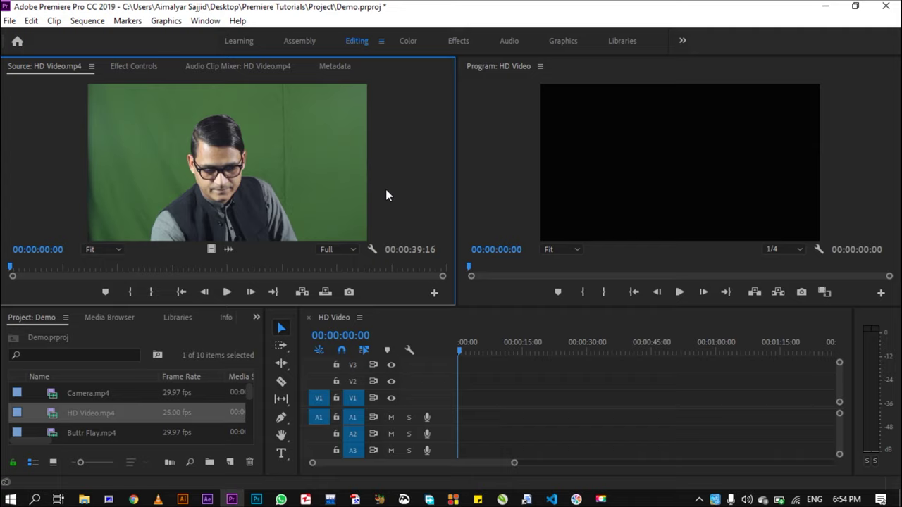
{"action": "left_click", "coordinate": [350, 250]}
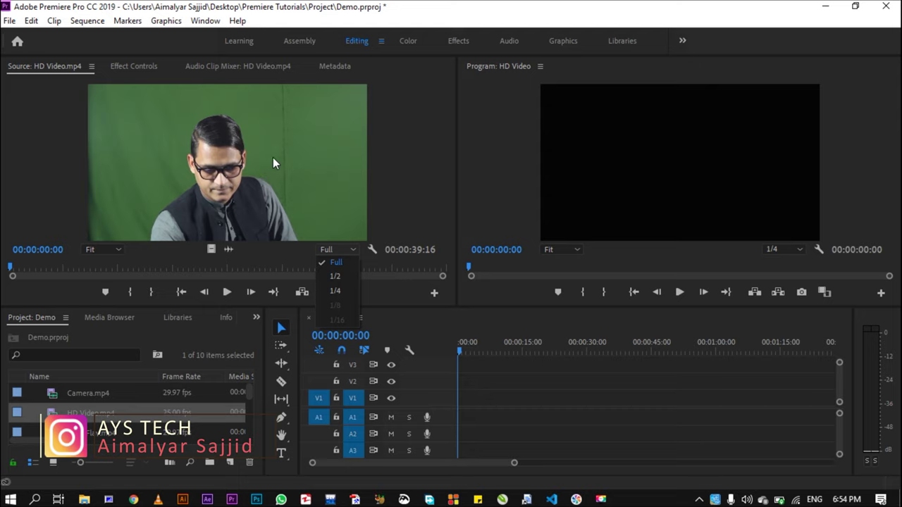
Return source playback resolution to 1/4 and display the clip's audio waveform.
{"action": "left_click", "coordinate": [339, 290]}
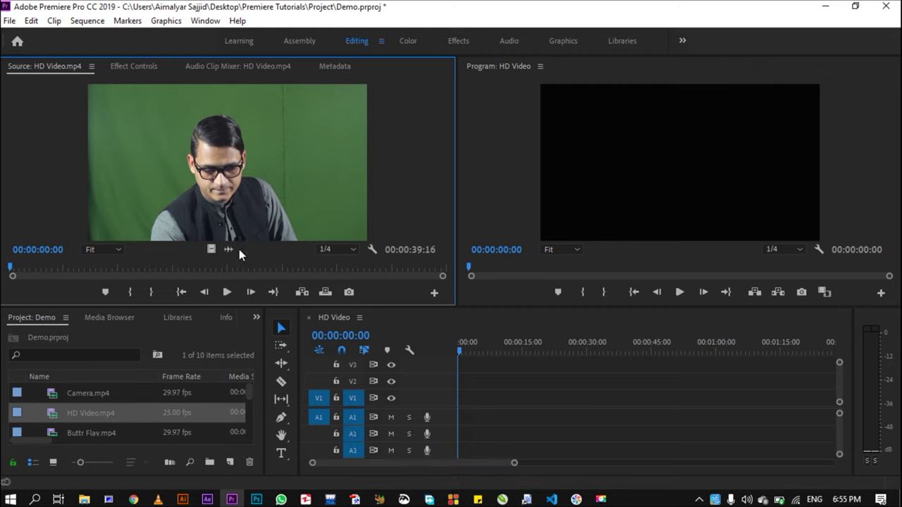
{"action": "left_click", "coordinate": [229, 250]}
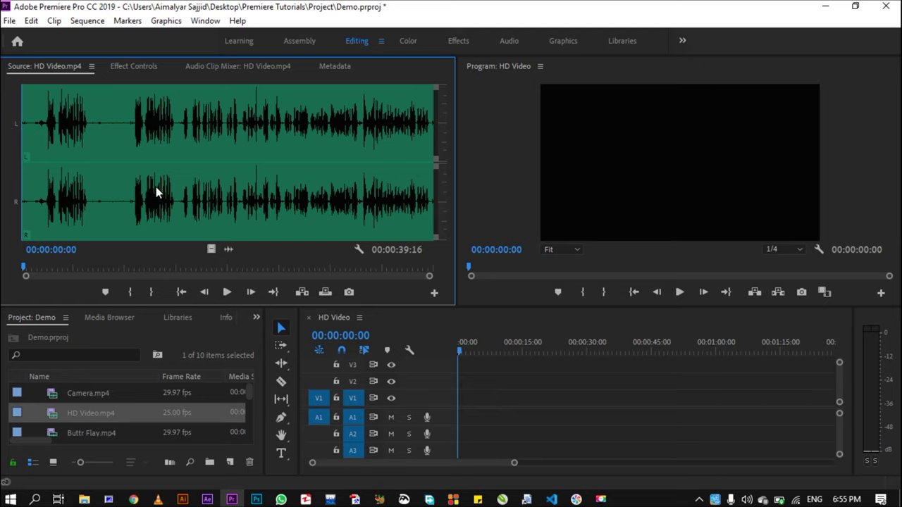
Launch and close the On-Screen Keyboard via Run, then play the source clip.
{"action": "key", "text": "super+r"}
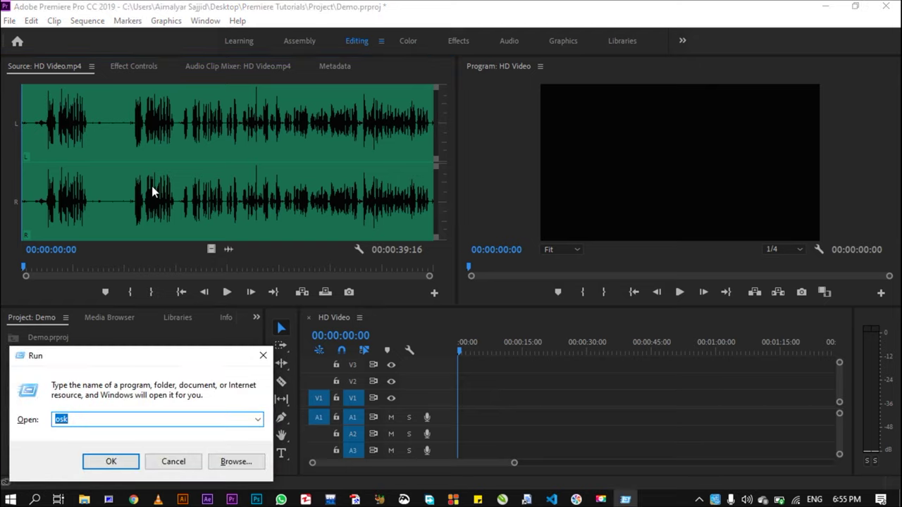
{"action": "key", "text": "Return"}
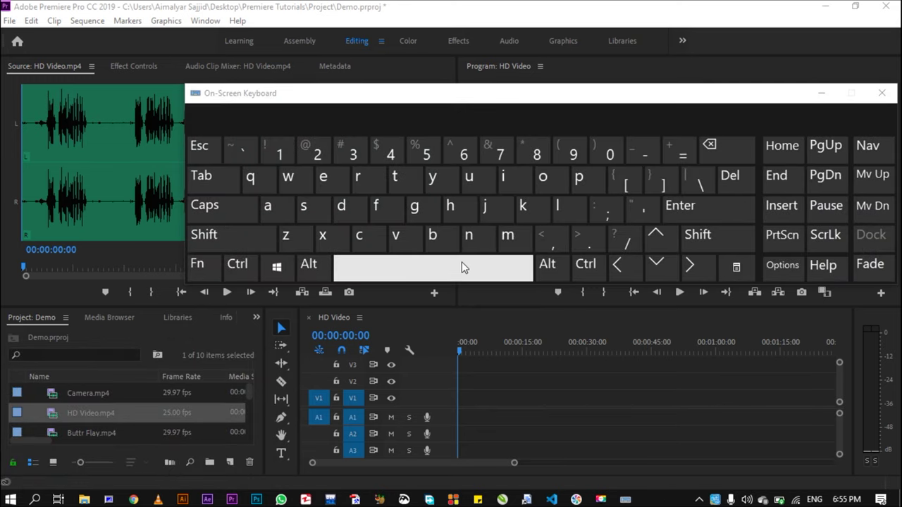
{"action": "left_click", "coordinate": [881, 93]}
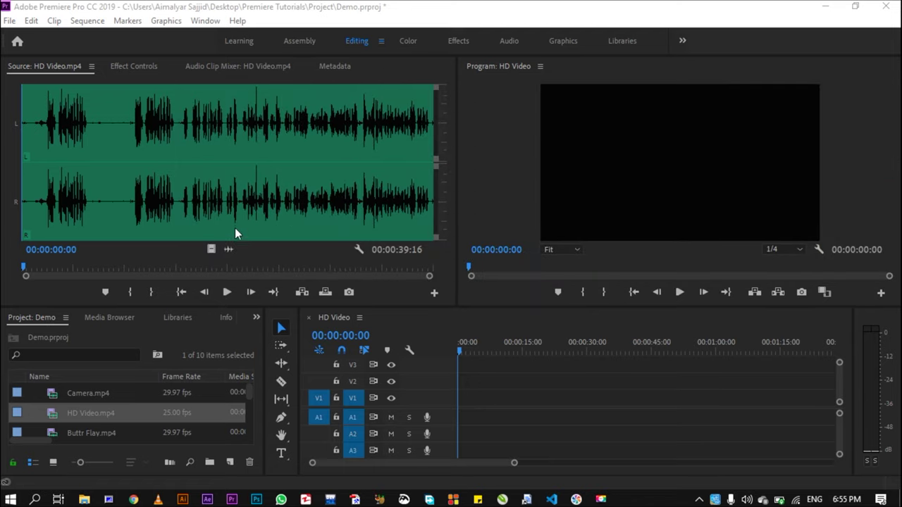
{"action": "left_click", "coordinate": [267, 256]}
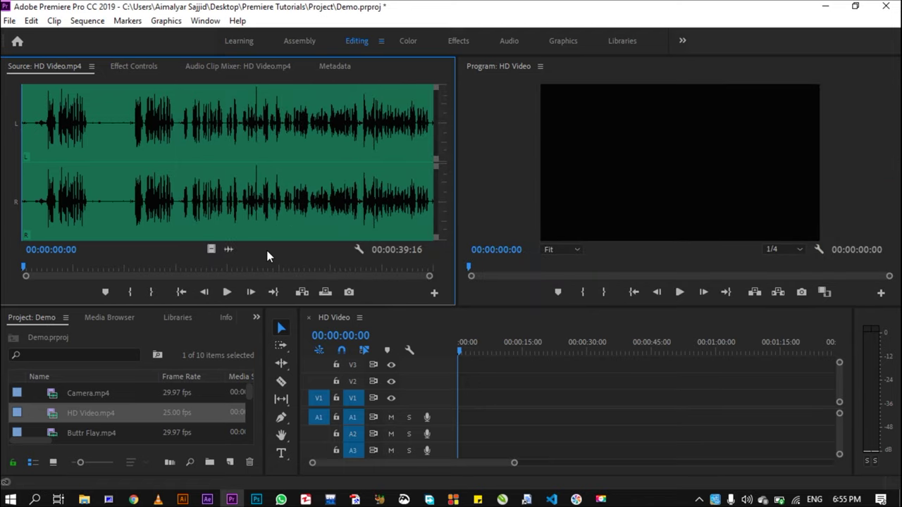
{"action": "key", "text": "space"}
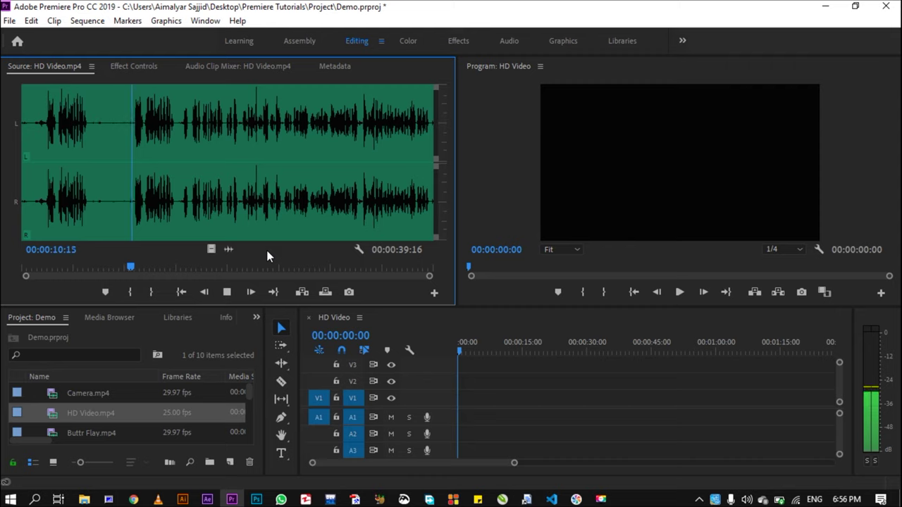
Stop playback, scrub the source to 00:00:10:22, and mark an In point there.
{"action": "key", "text": "space"}
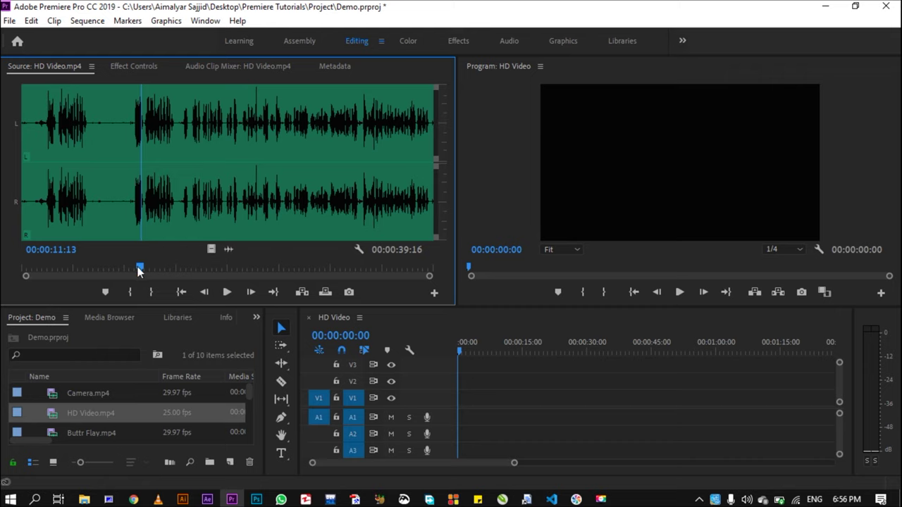
{"action": "left_click_drag", "start_coordinate": [140, 270], "coordinate": [133, 271]}
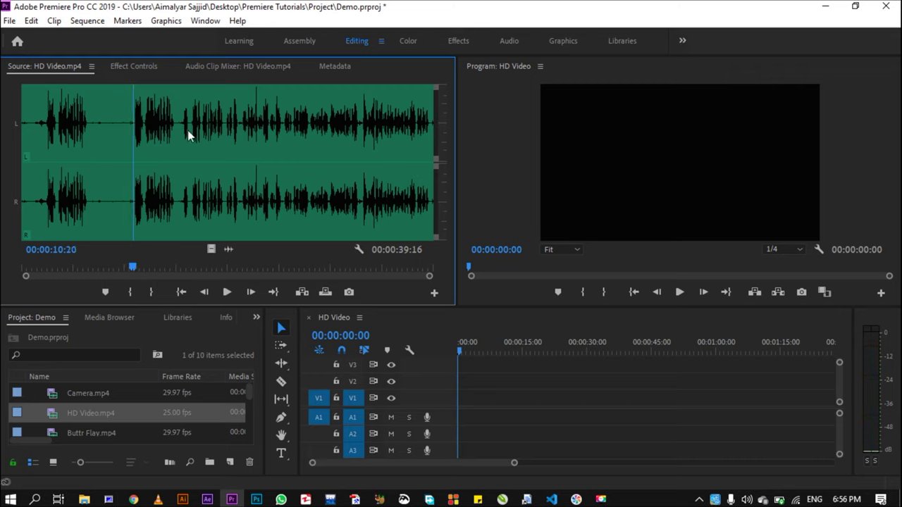
{"action": "mouse_move", "coordinate": [134, 154]}
{"action": "left_mouse_down"}
{"action": "mouse_move", "coordinate": [118, 154]}
{"action": "mouse_move", "coordinate": [134, 157]}
{"action": "left_mouse_up"}
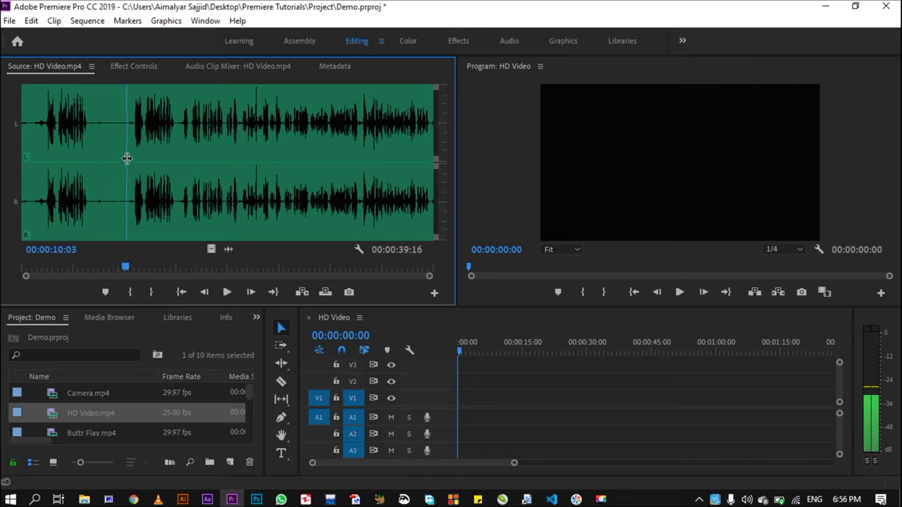
{"action": "left_click_drag", "start_coordinate": [134, 158], "coordinate": [134, 158]}
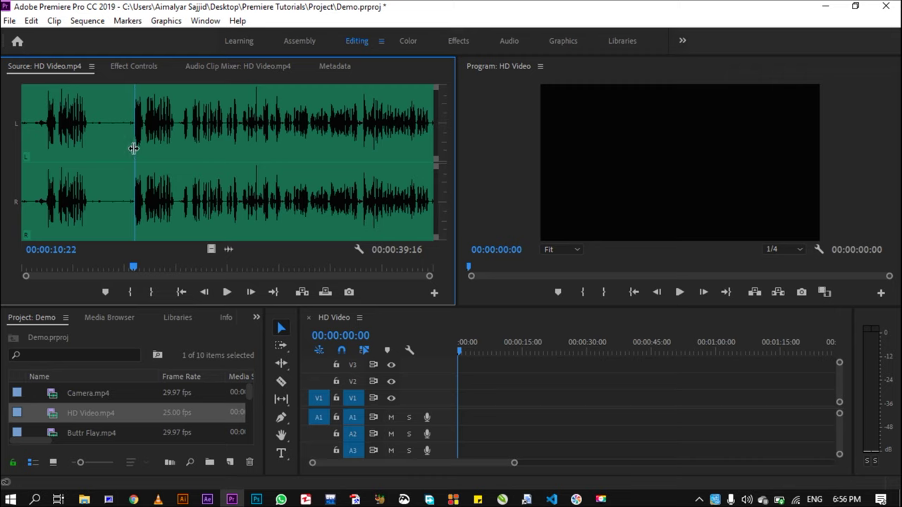
{"action": "left_click", "coordinate": [131, 291]}
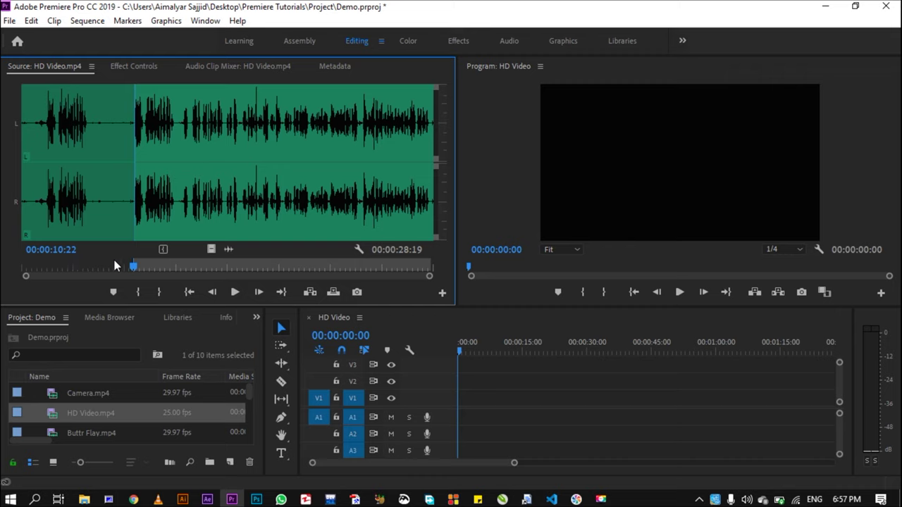
Mark an Out point at 00:00:21:02 and insert the 00:00:10:06 range into HD Video.
{"action": "left_click_drag", "start_coordinate": [136, 161], "coordinate": [239, 163]}
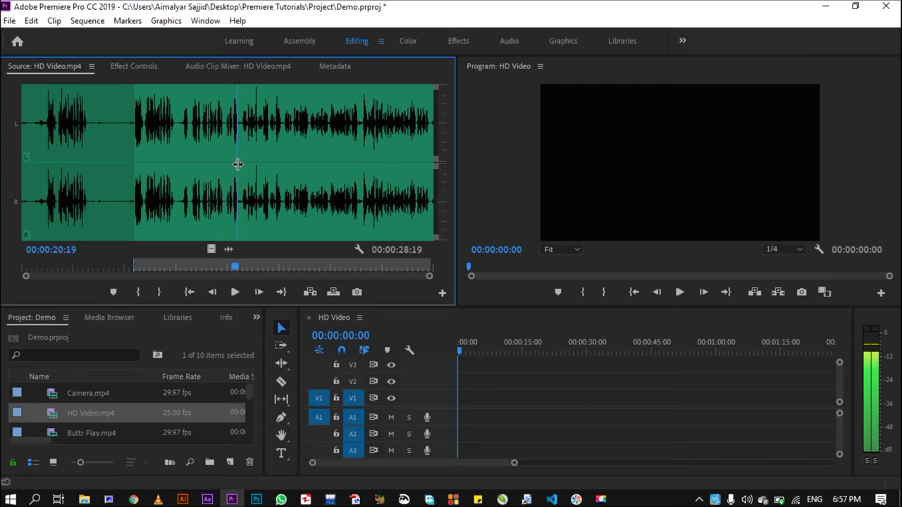
{"action": "left_click_drag", "start_coordinate": [239, 163], "coordinate": [240, 164]}
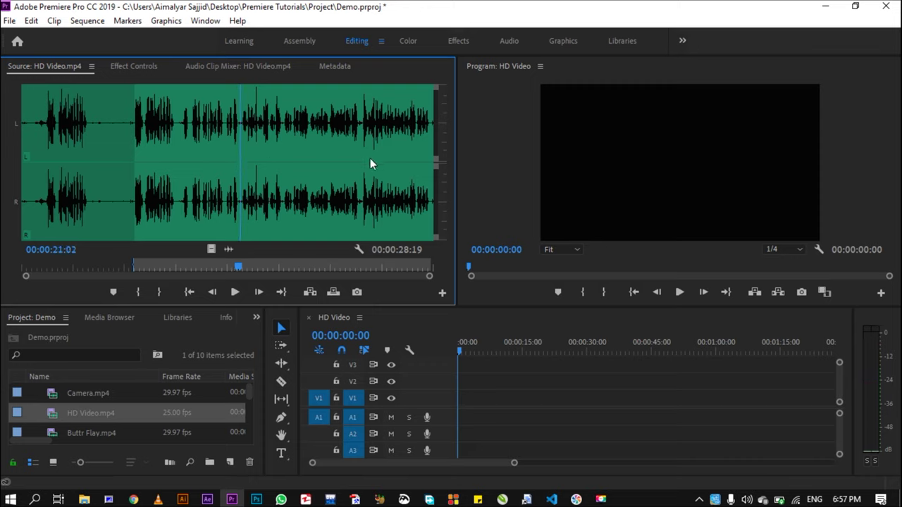
{"action": "left_click", "coordinate": [162, 292]}
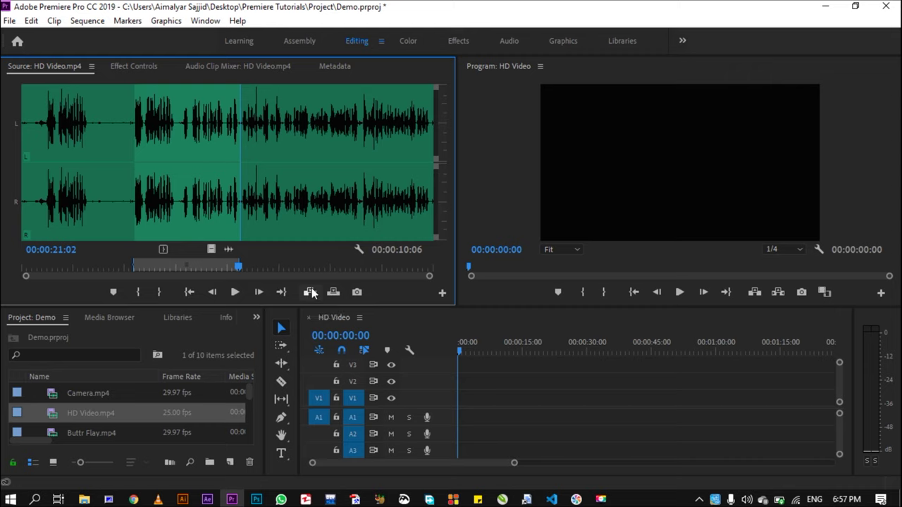
{"action": "left_click", "coordinate": [310, 293]}
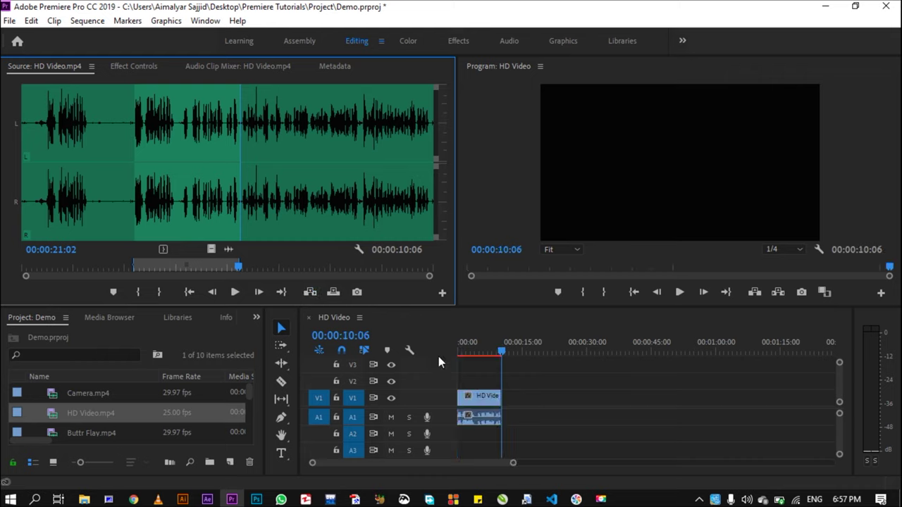
Scrub the inserted clip, then play the HD Video sequence and stop at 00:00:02:19.
{"action": "mouse_move", "coordinate": [501, 353]}
{"action": "left_mouse_down"}
{"action": "mouse_move", "coordinate": [565, 352]}
{"action": "mouse_move", "coordinate": [474, 367]}
{"action": "mouse_move", "coordinate": [449, 390]}
{"action": "left_mouse_up"}
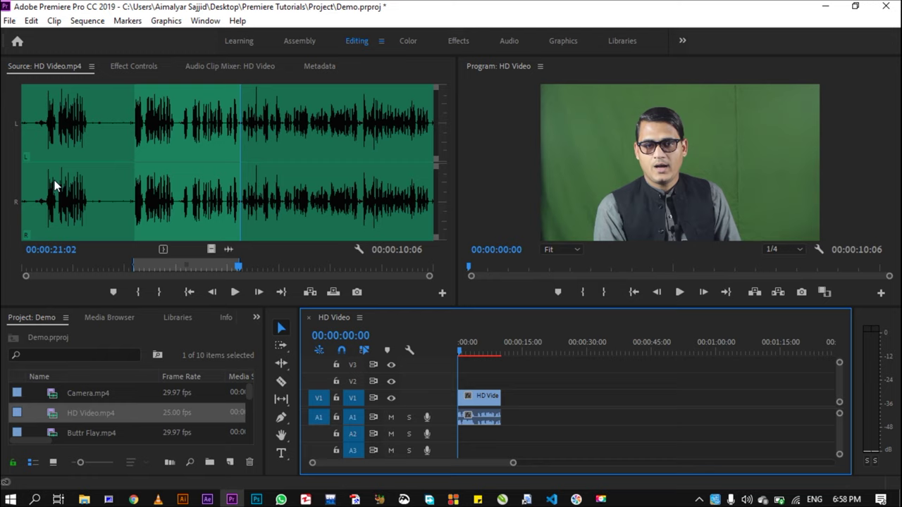
{"action": "key", "text": "space"}
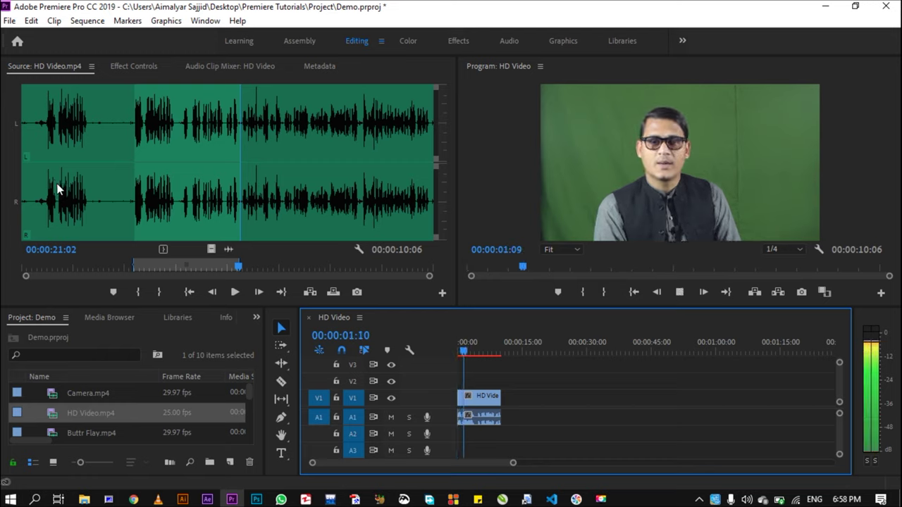
{"action": "key", "text": "space"}
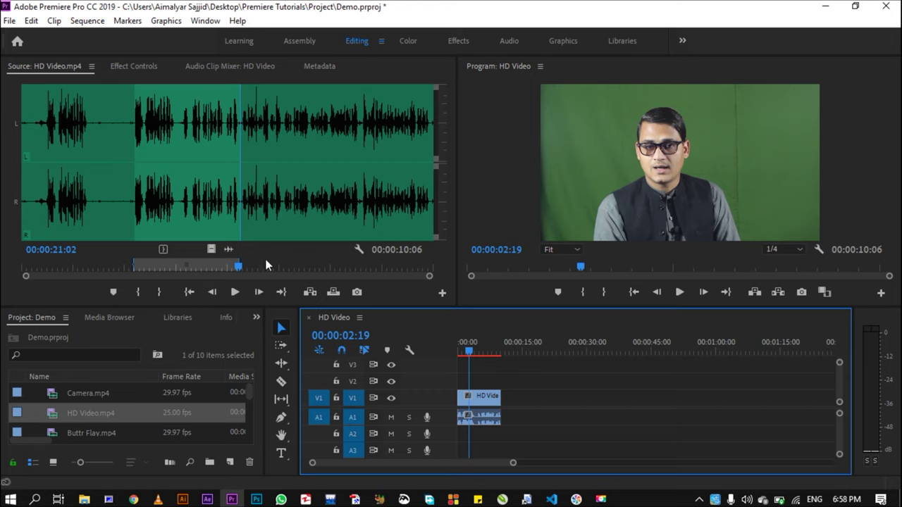
{"action": "left_click", "coordinate": [185, 251]}
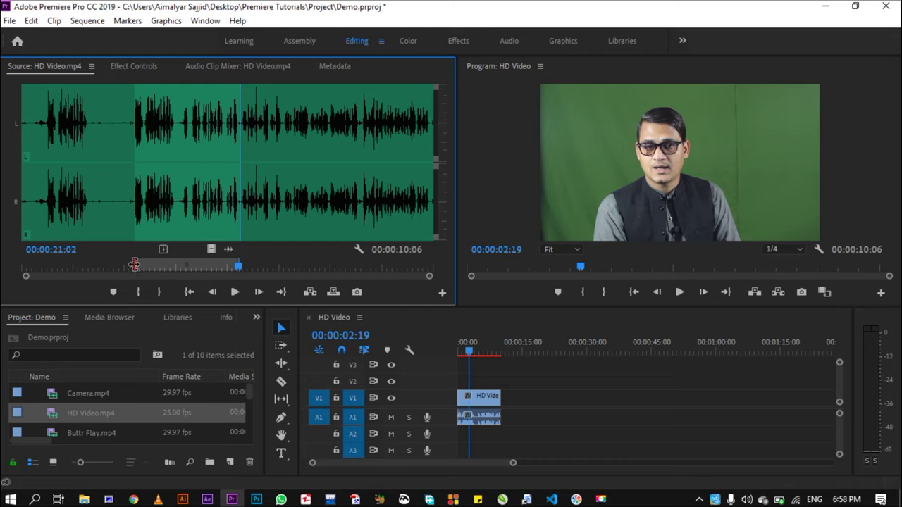
Drag the In point earlier and the Out point later so the range lasts 00:00:22:02.
{"action": "mouse_move", "coordinate": [134, 264]}
{"action": "left_mouse_down"}
{"action": "mouse_move", "coordinate": [93, 262]}
{"action": "mouse_move", "coordinate": [134, 259]}
{"action": "left_mouse_up"}
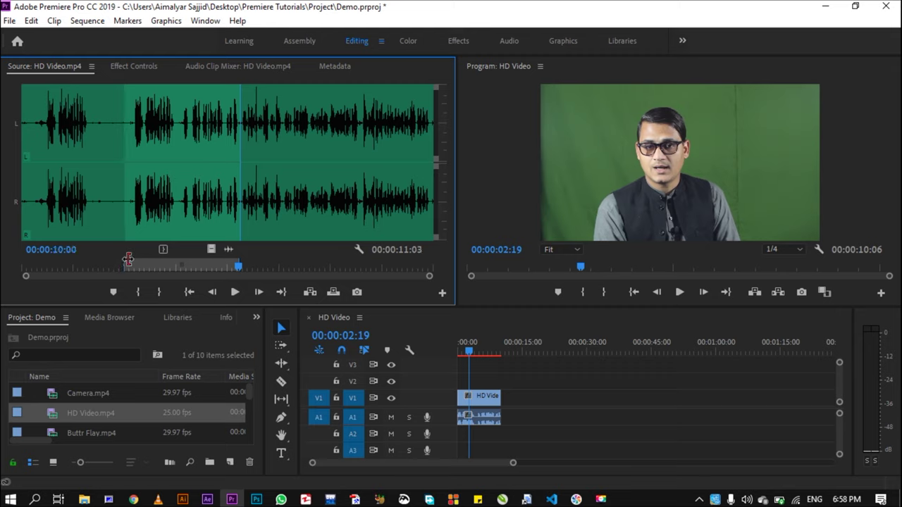
{"action": "left_click_drag", "start_coordinate": [134, 259], "coordinate": [132, 261]}
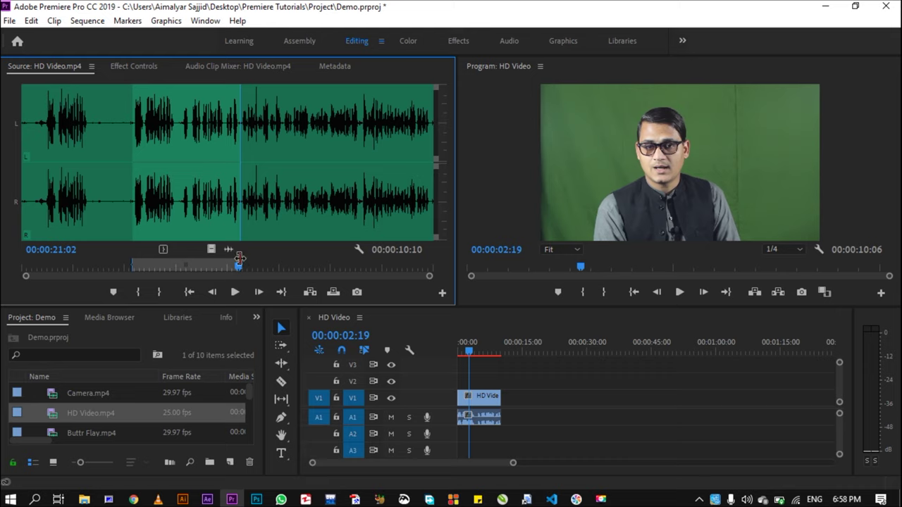
{"action": "left_click_drag", "start_coordinate": [240, 260], "coordinate": [358, 262]}
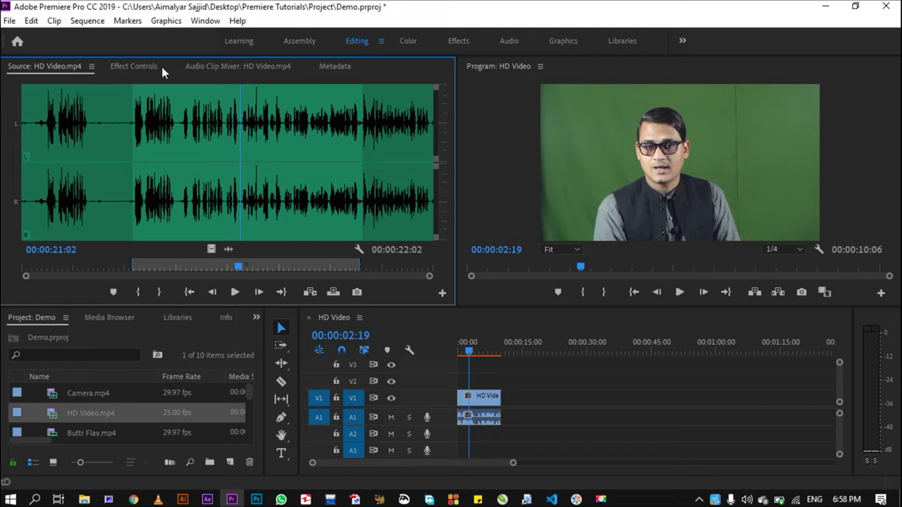
{"action": "left_click", "coordinate": [31, 21]}
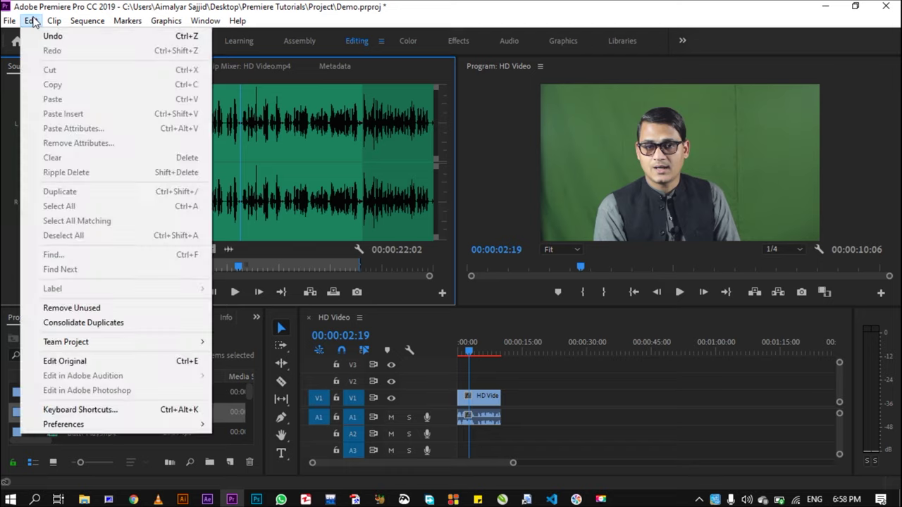
{"action": "left_click", "coordinate": [79, 409]}
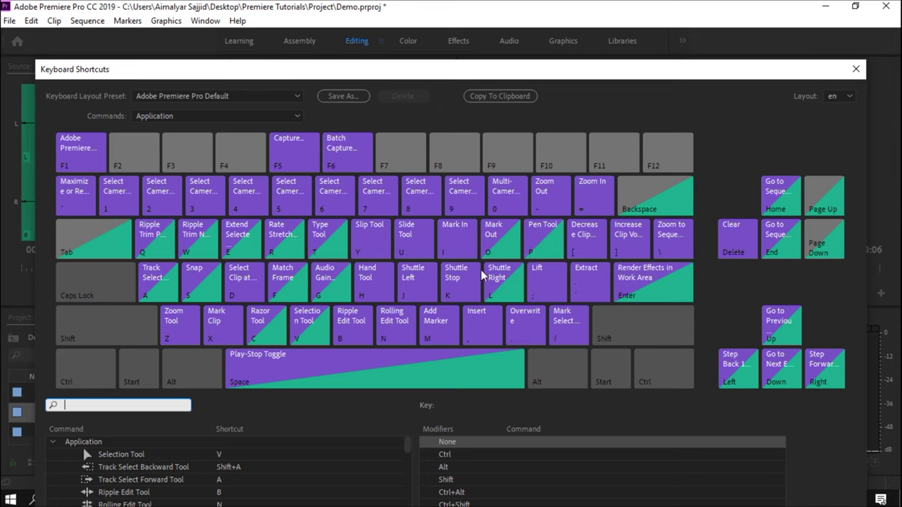
{"action": "left_click", "coordinate": [855, 69]}
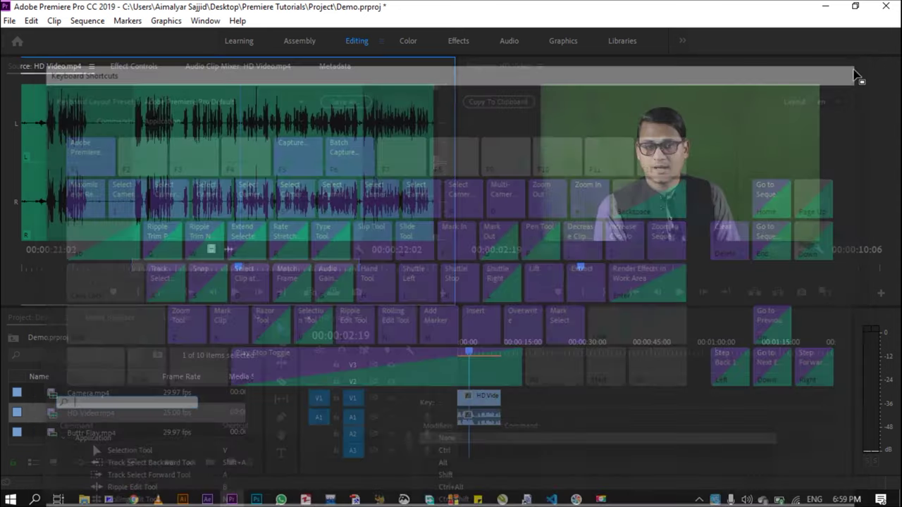
{"action": "key", "text": "j"}
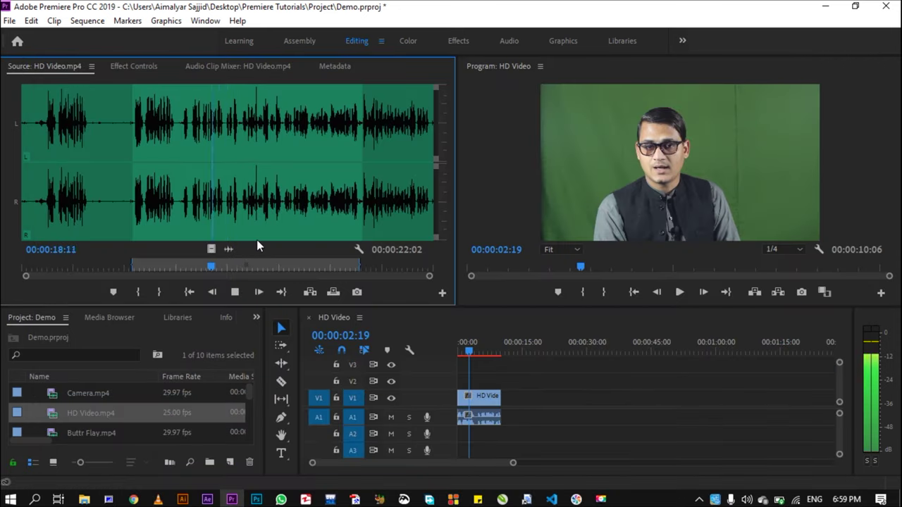
Shuttle the source clip backward and forward with J, K, L, stopping at 00:00:16:20.
{"action": "key", "text": "k"}
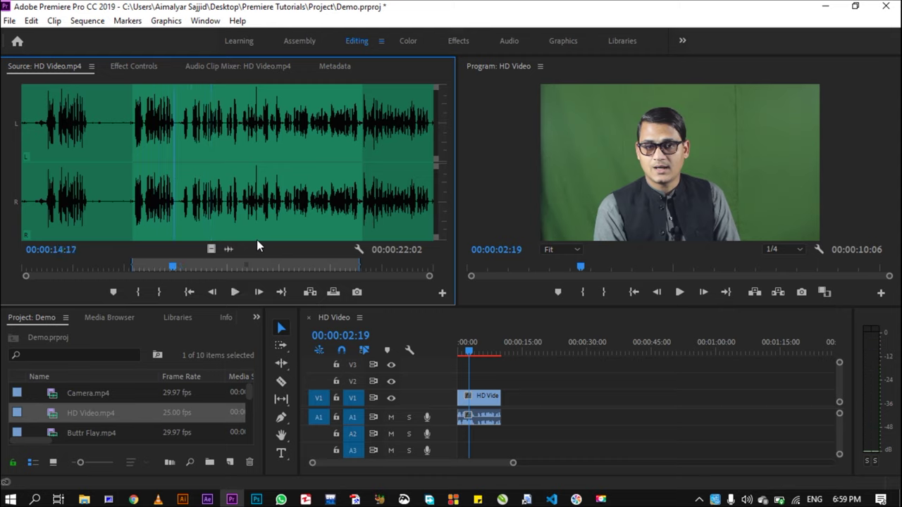
{"action": "key", "text": "j"}
{"action": "key", "text": "k"}
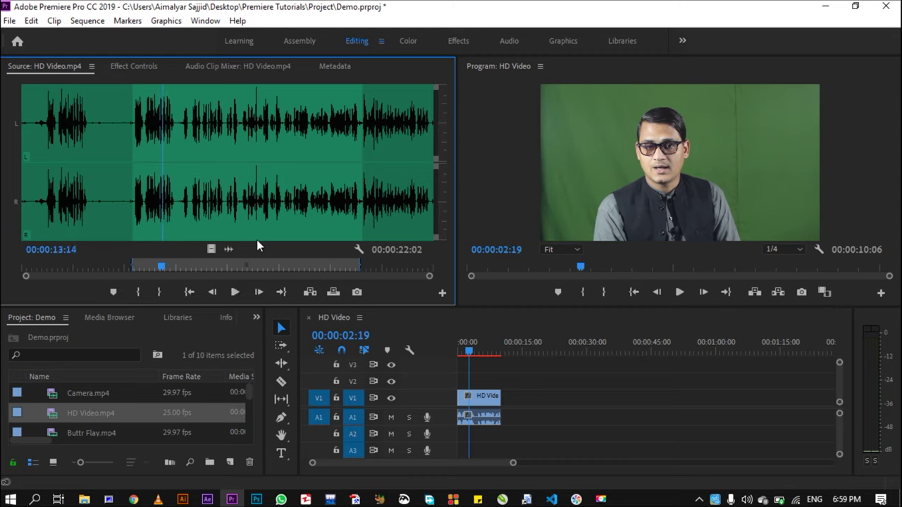
{"action": "key", "text": "l"}
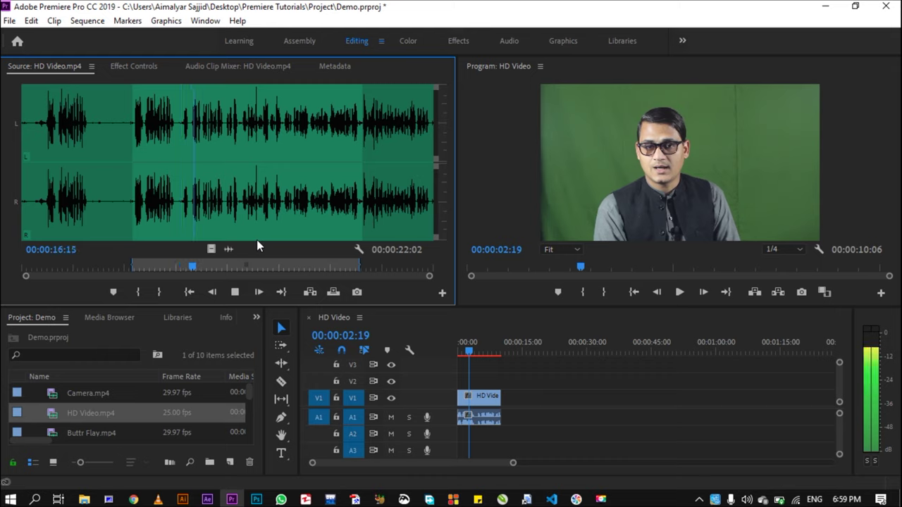
{"action": "key", "text": "k"}
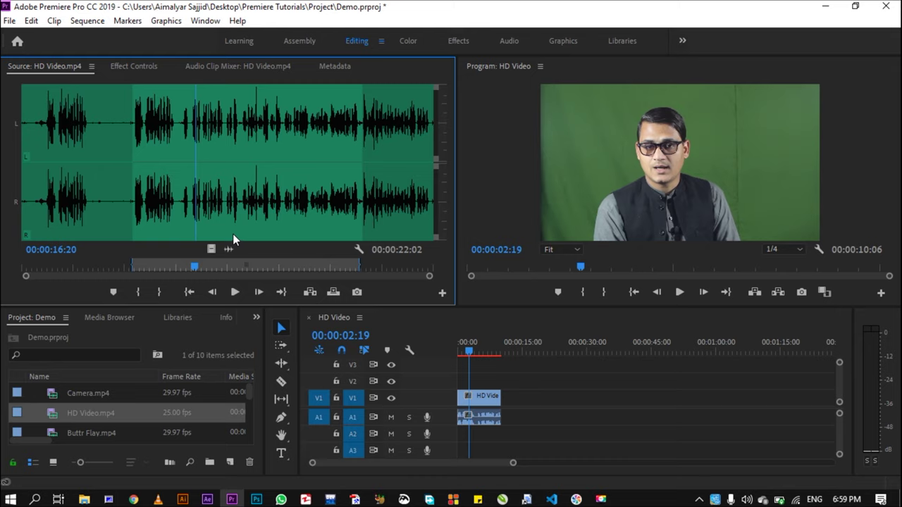
Step frames to 00:00:16:18, play to 00:00:17:06, then drag the playhead back to 00:00:15:17.
{"action": "key", "text": "Left"}
{"action": "key", "text": "Left"}
{"action": "key", "text": "Left"}
{"action": "key", "text": "Left"}
{"action": "key", "text": "Left"}
{"action": "key", "text": "Left"}
{"action": "key", "text": "Left"}
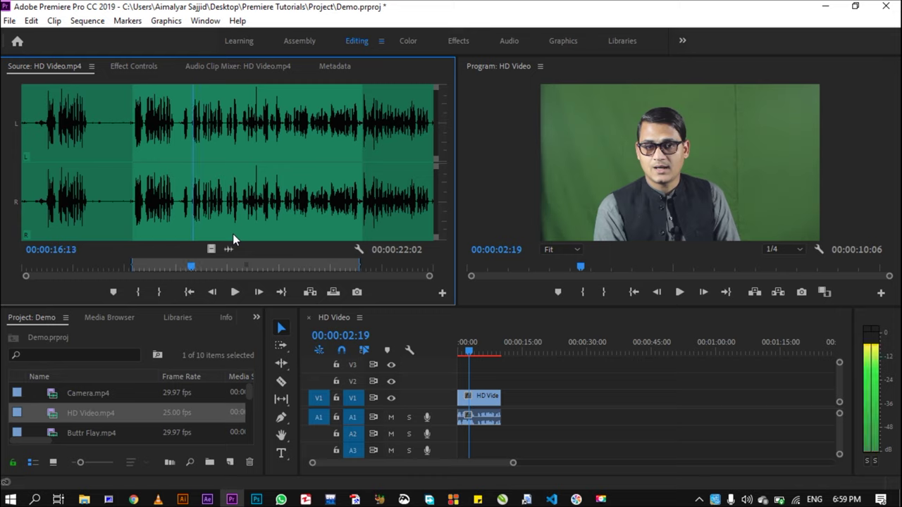
{"action": "key", "text": "Left"}
{"action": "key", "text": "Left"}
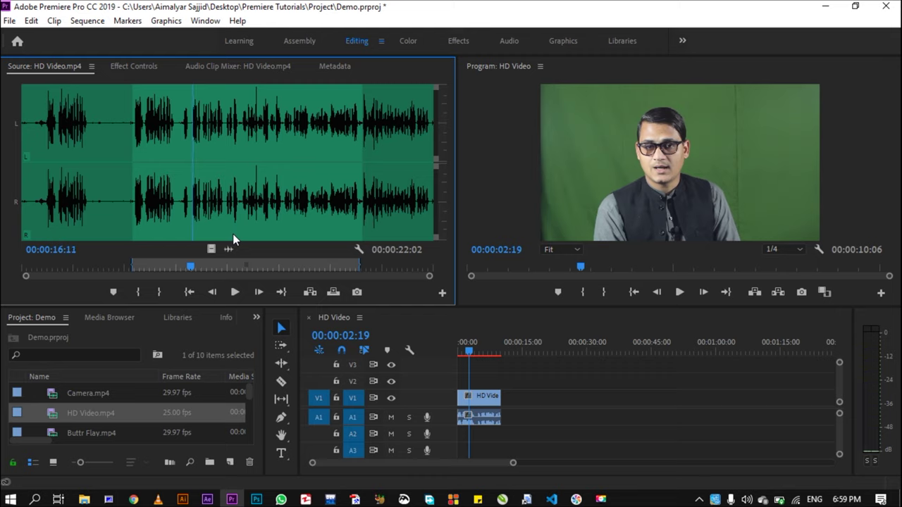
{"action": "key", "text": "Right"}
{"action": "key", "text": "Right"}
{"action": "key", "text": "Right"}
{"action": "key", "text": "Right"}
{"action": "key", "text": "Right"}
{"action": "key", "text": "Right"}
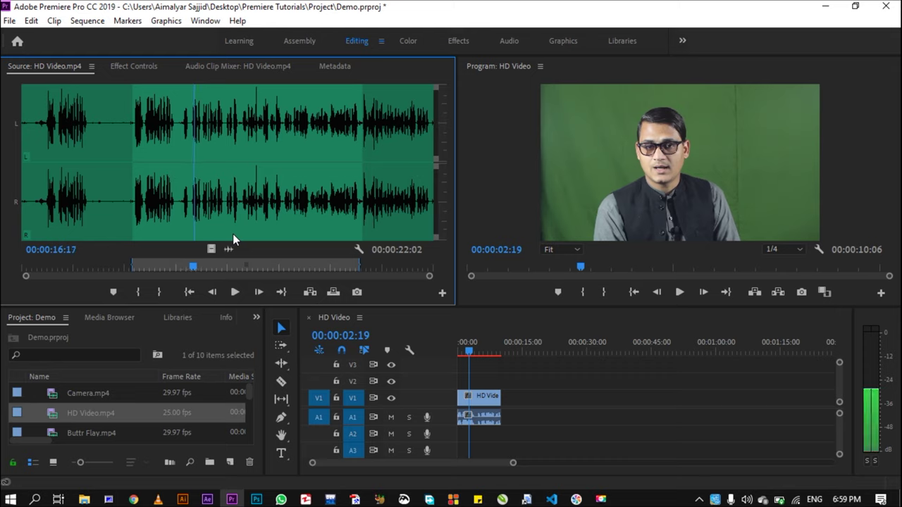
{"action": "key", "text": "Right"}
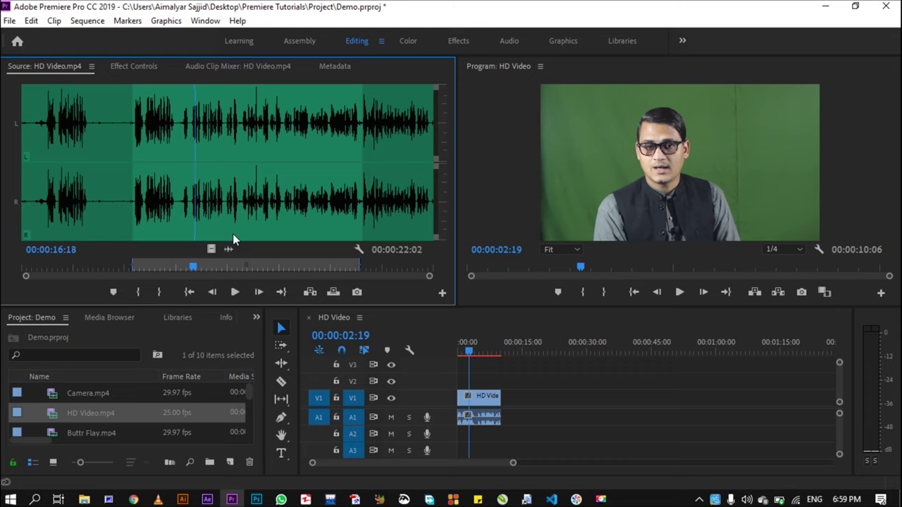
{"action": "key", "text": "space"}
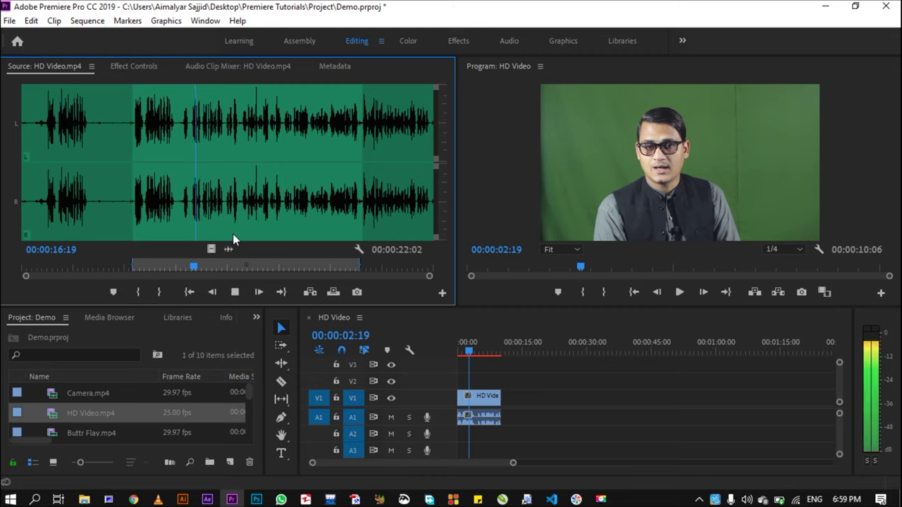
{"action": "key", "text": "space"}
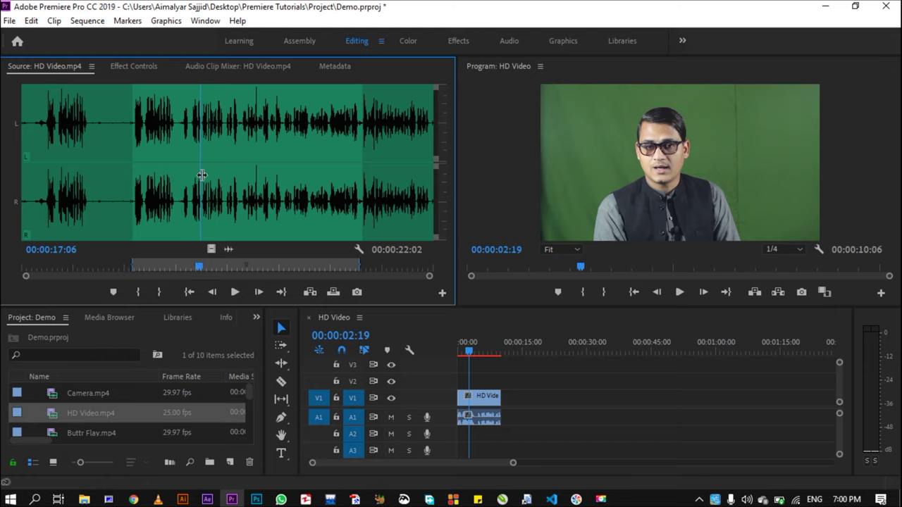
{"action": "left_click_drag", "start_coordinate": [201, 175], "coordinate": [182, 173]}
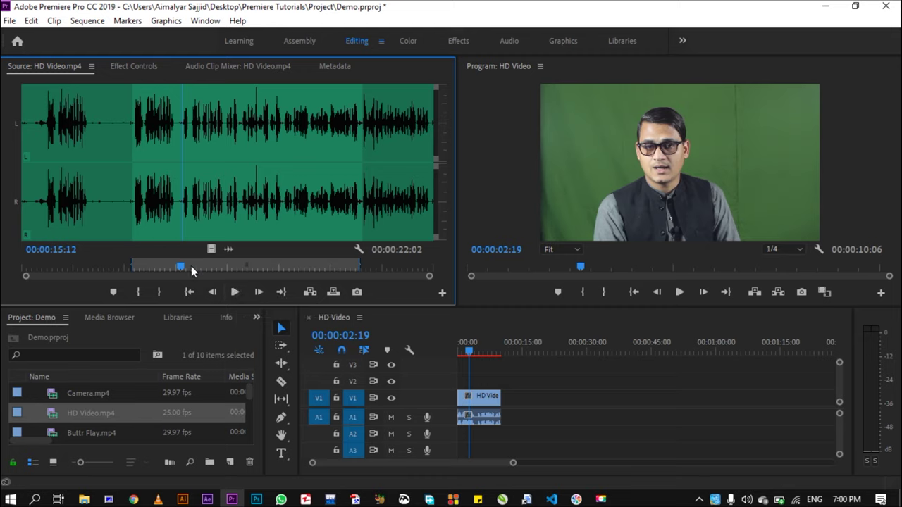
Jump to the source clip's In and Out points, then step back several frames.
{"action": "left_click", "coordinate": [188, 290]}
{"action": "left_click", "coordinate": [281, 292]}
{"action": "left_click", "coordinate": [211, 293]}
{"action": "left_click", "coordinate": [211, 292]}
{"action": "left_click", "coordinate": [211, 292]}
{"action": "left_click", "coordinate": [211, 292]}
Step forward a few frames and switch the Source monitor from waveform to video picture.
{"action": "left_click", "coordinate": [211, 292]}
{"action": "left_click", "coordinate": [259, 292]}
{"action": "left_click", "coordinate": [259, 293]}
{"action": "left_click", "coordinate": [259, 293]}
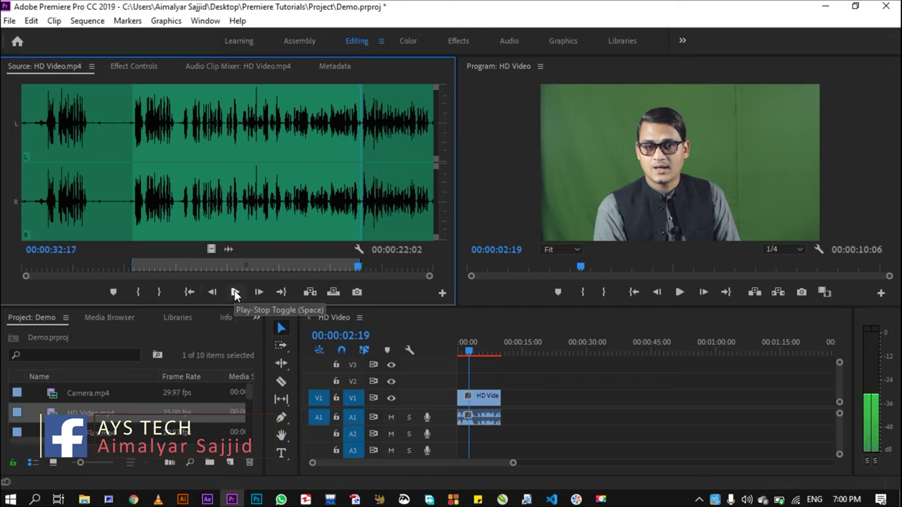
{"action": "left_click", "coordinate": [211, 248]}
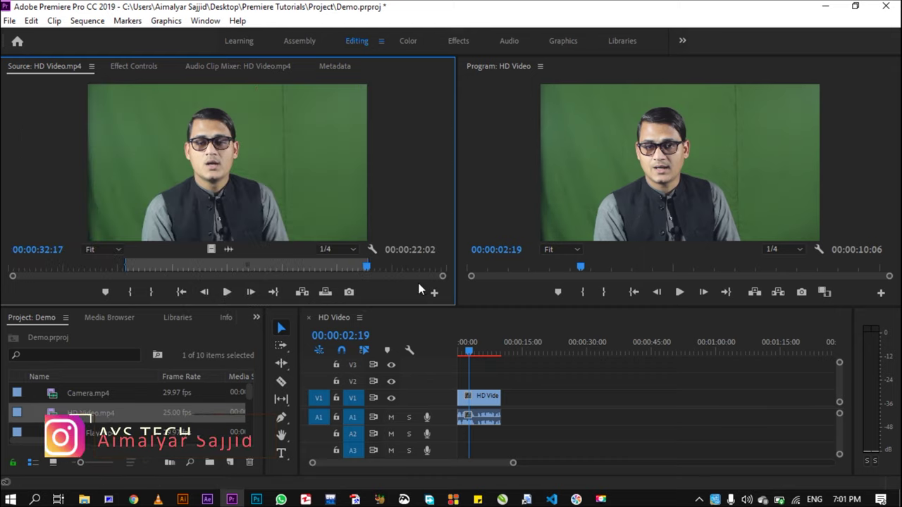